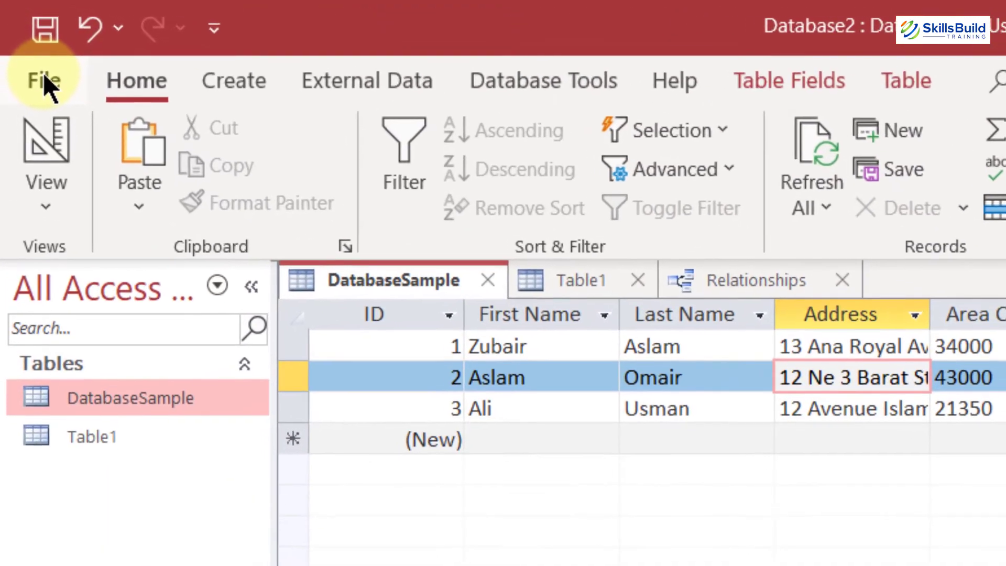
# - Set the Office theme to Black in the account settings
pyautogui.click(18, 33)
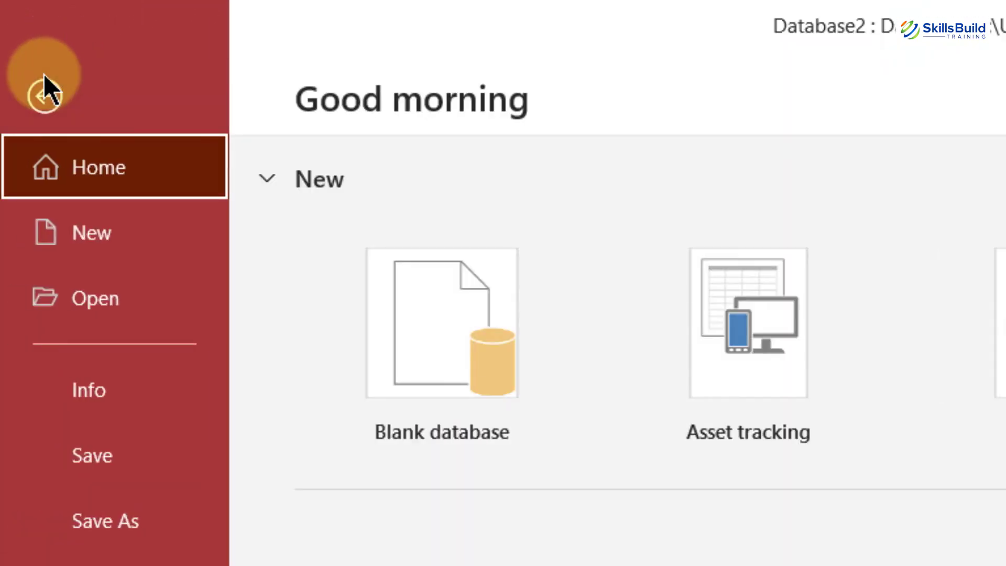
pyautogui.click(95, 384)
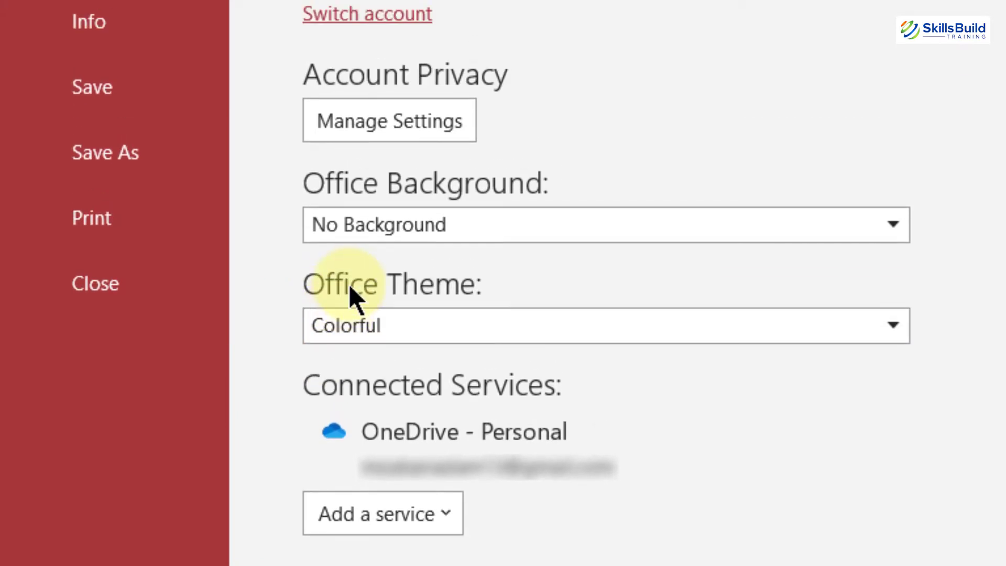
pyautogui.click(896, 331)
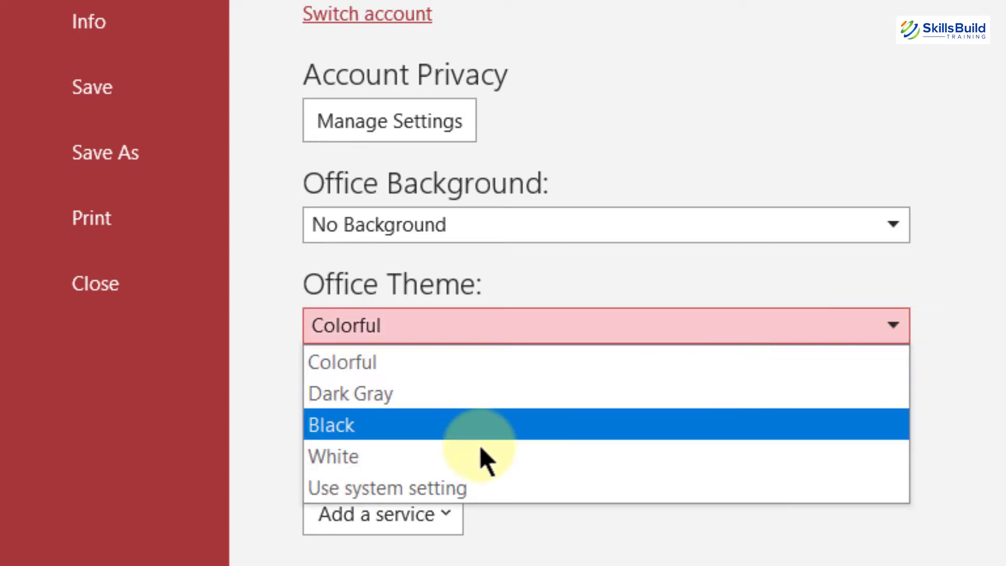
pyautogui.press('Down')
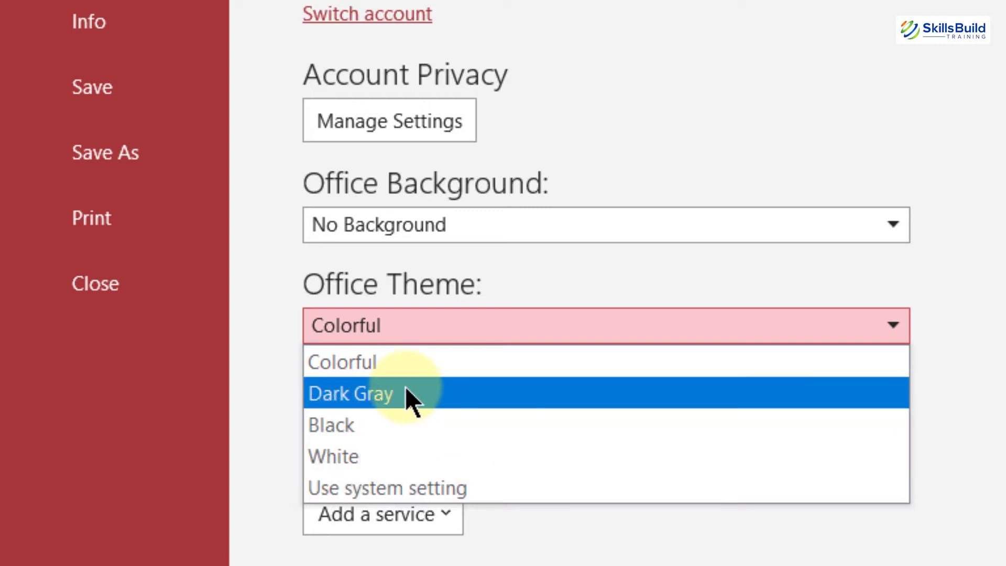
pyautogui.press('Down')
pyautogui.press('Down')
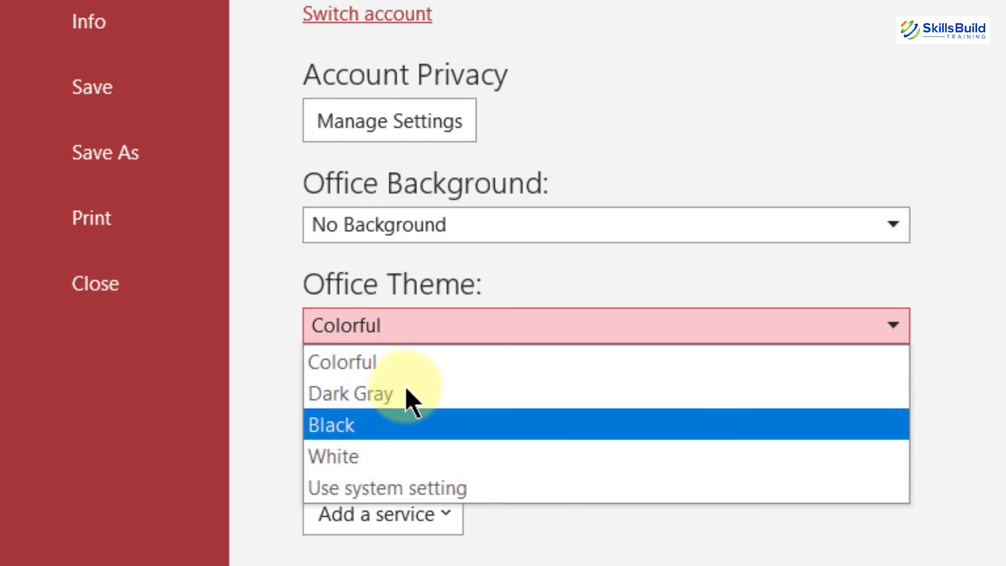
pyautogui.press('Down')
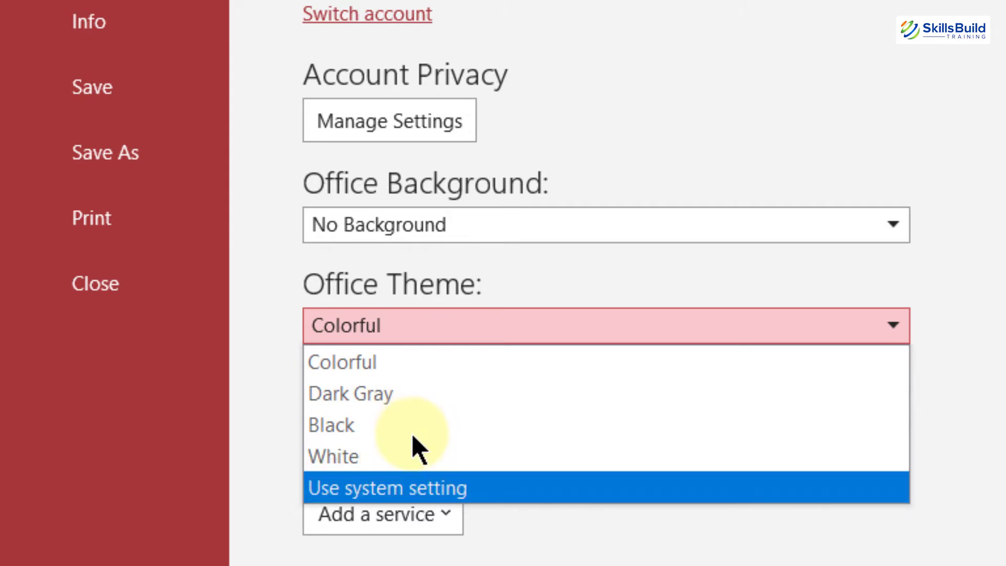
pyautogui.press('Up')
pyautogui.press('Up')
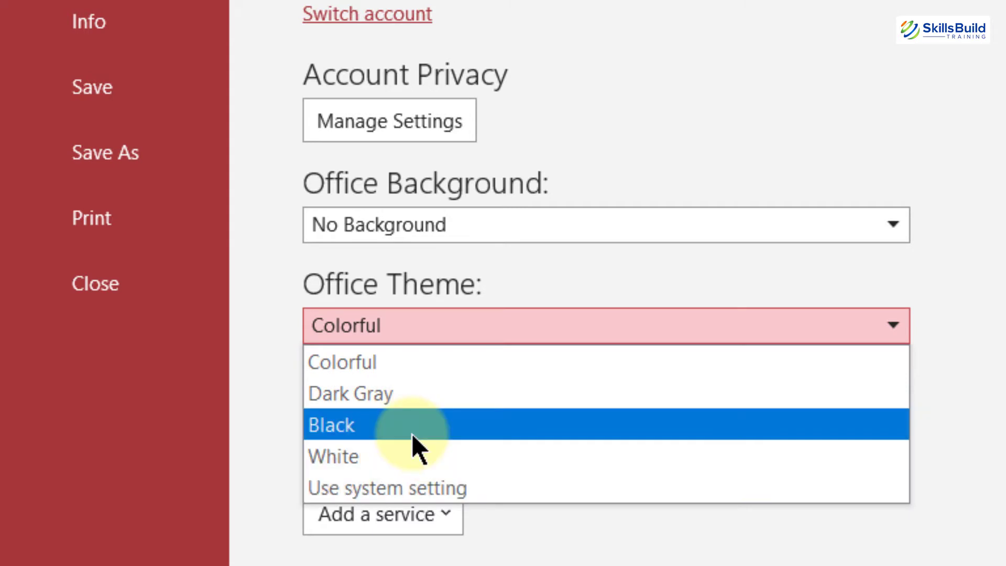
pyautogui.press('Return')
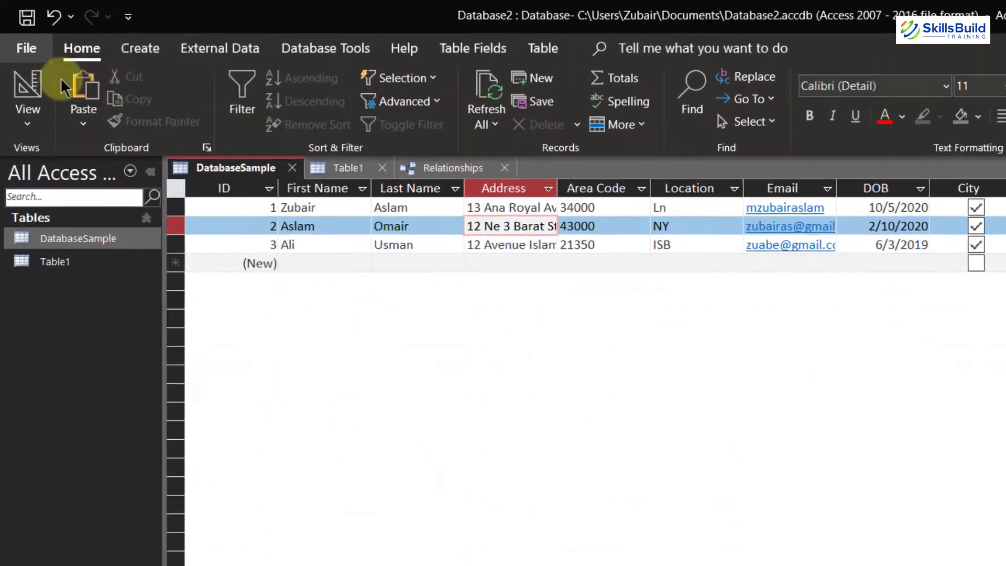
# - Restore the Office theme to Colorful in the account settings
pyautogui.click(17, 32)
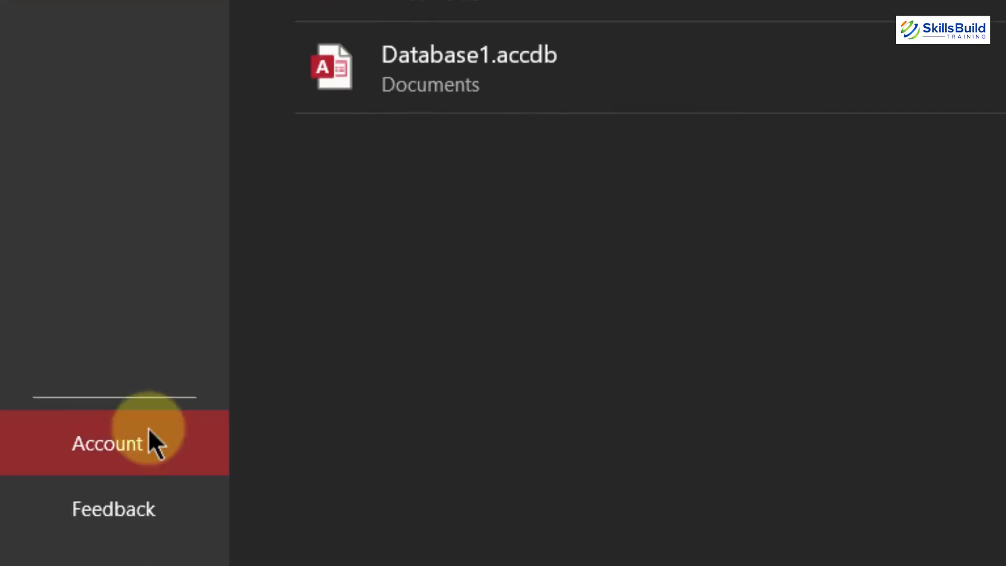
pyautogui.click(152, 443)
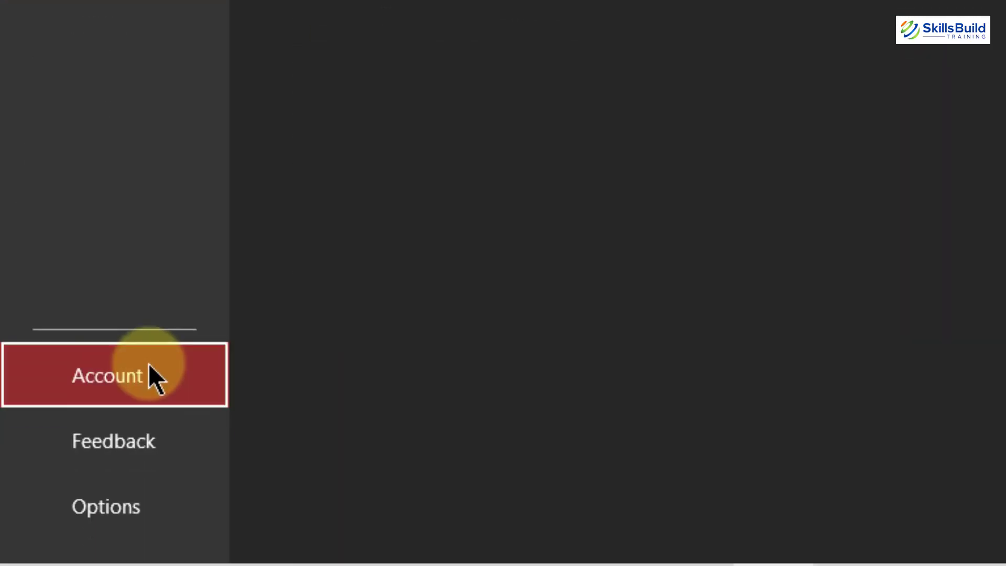
pyautogui.click(541, 318)
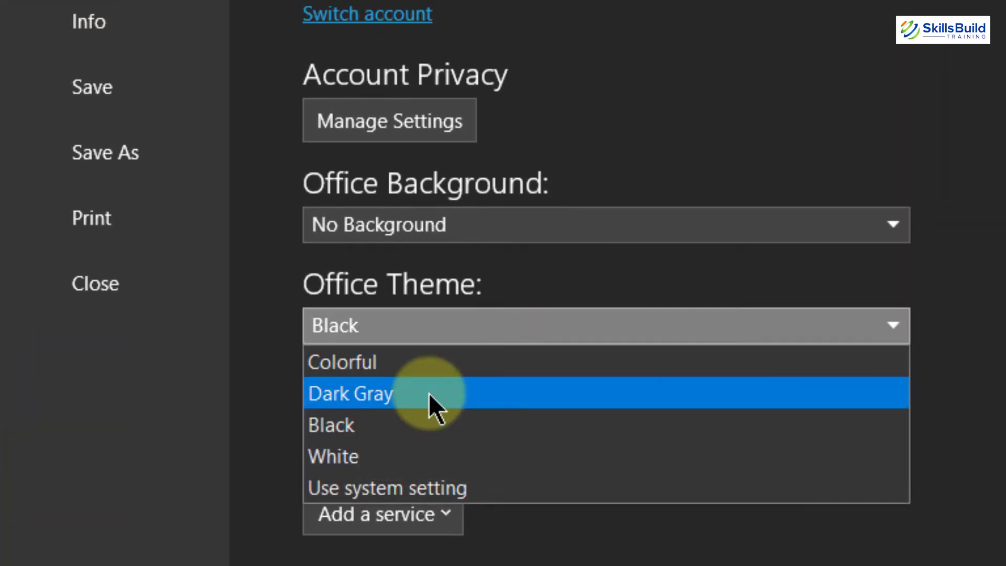
pyautogui.click(429, 394)
pyautogui.click(19, 33)
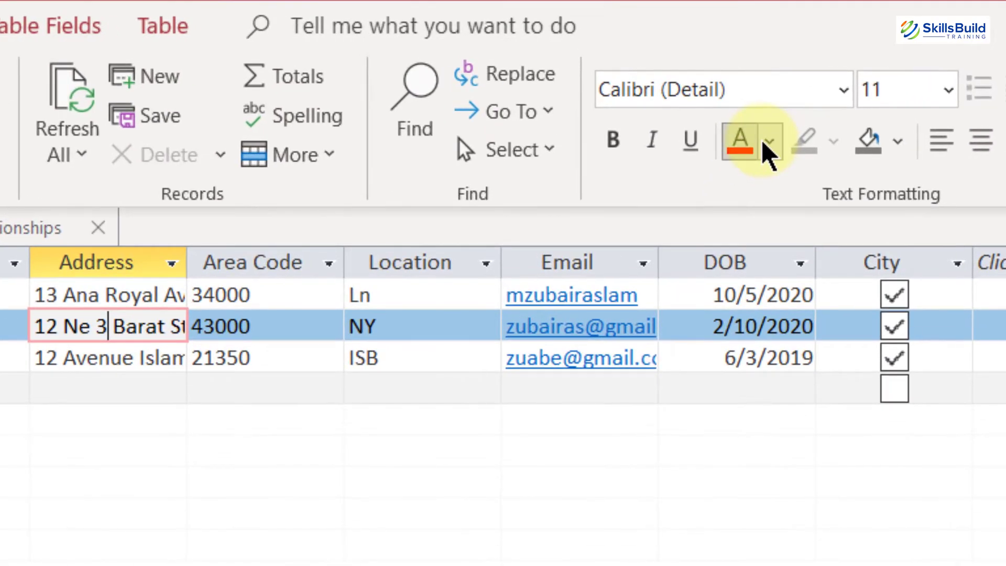
# - Set the DatabaseSample datasheet's font color to the custom RGB color with hex value #000000
pyautogui.click(764, 140)
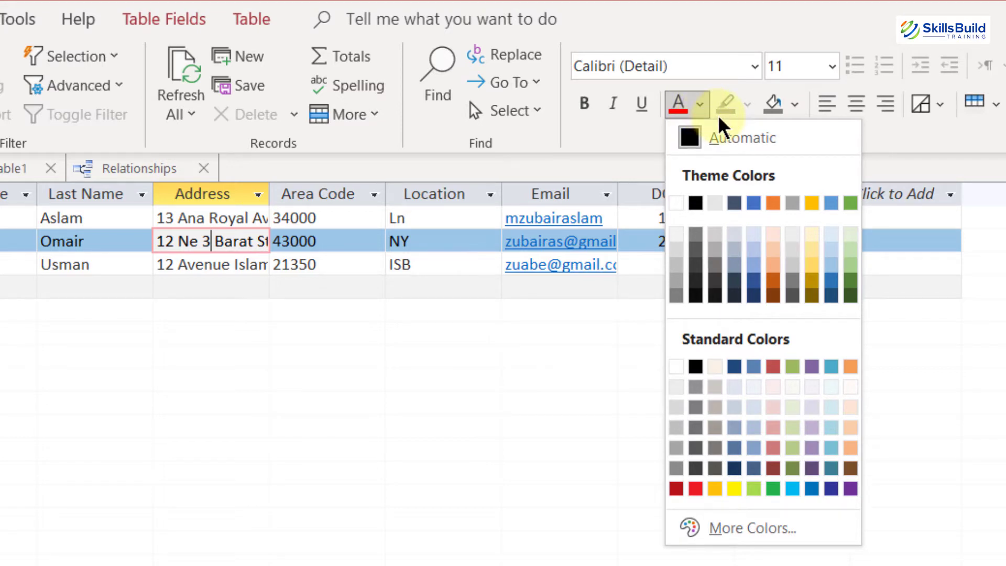
pyautogui.click(747, 526)
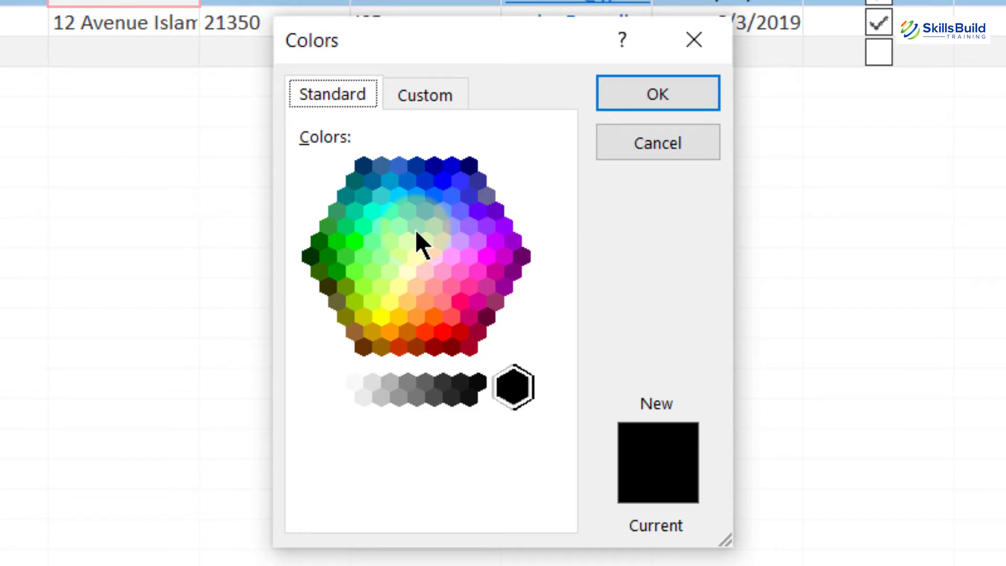
pyautogui.click(424, 97)
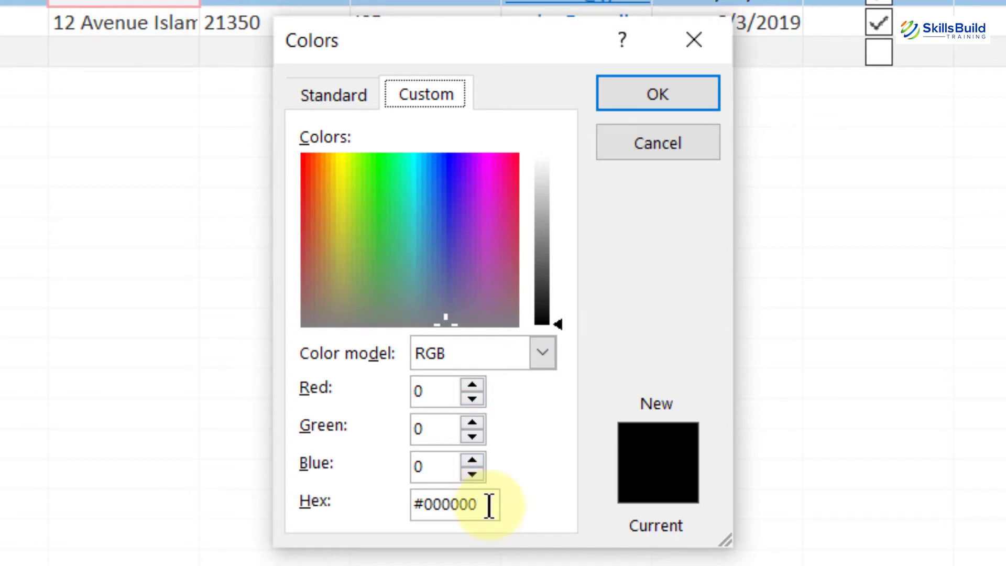
pyautogui.moveTo(489, 505); pyautogui.dragTo(408, 505)
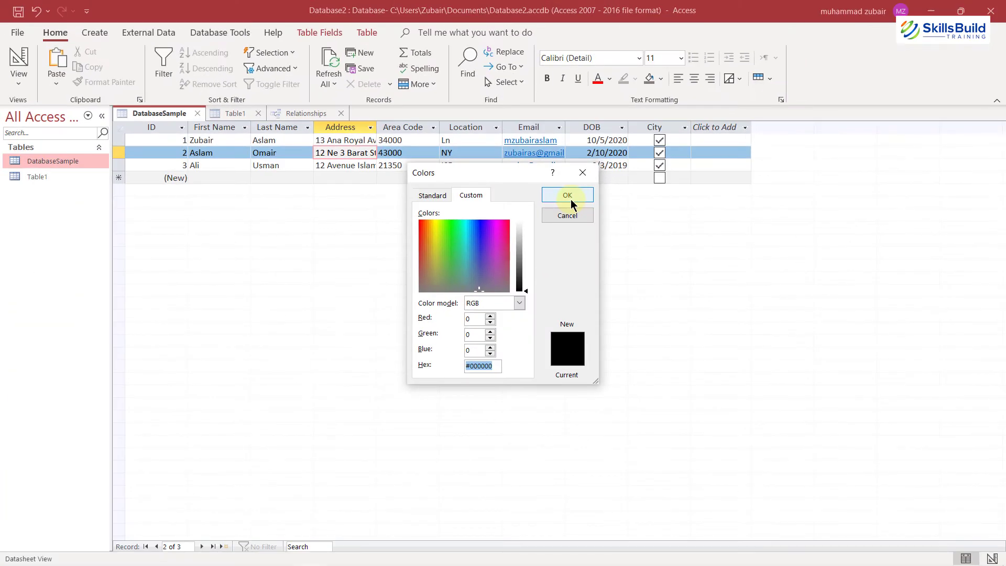
pyautogui.click(571, 201)
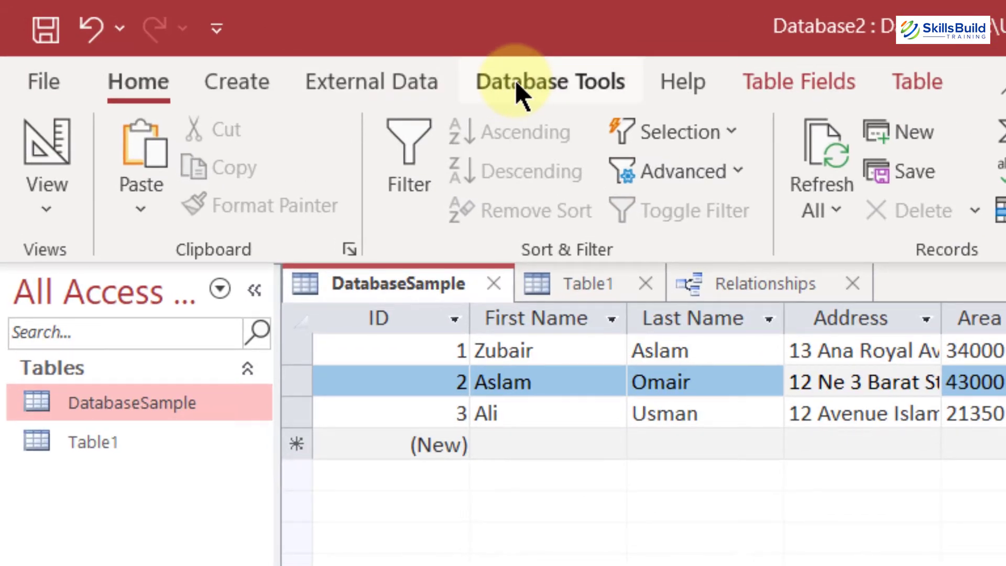
pyautogui.click(556, 84)
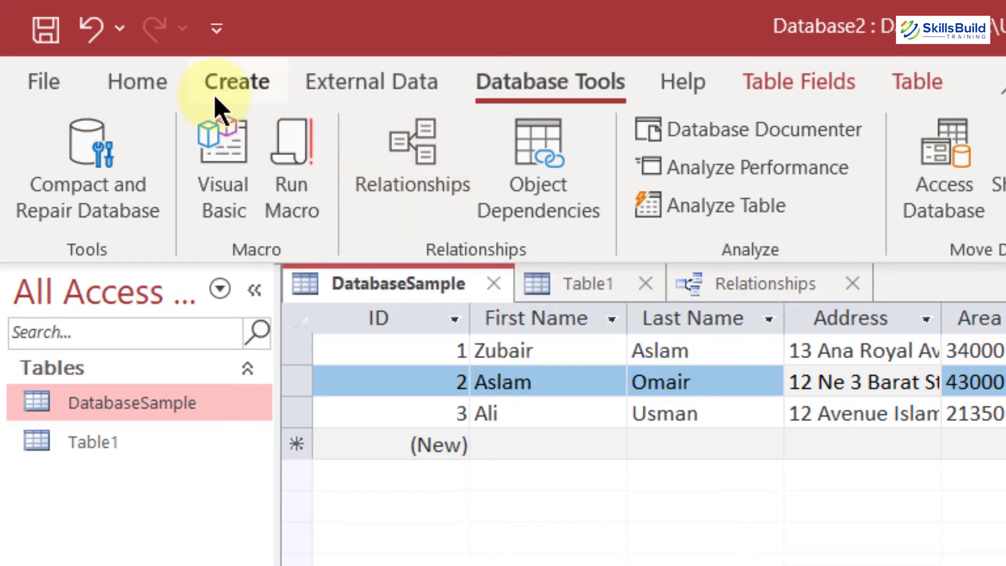
pyautogui.click(246, 79)
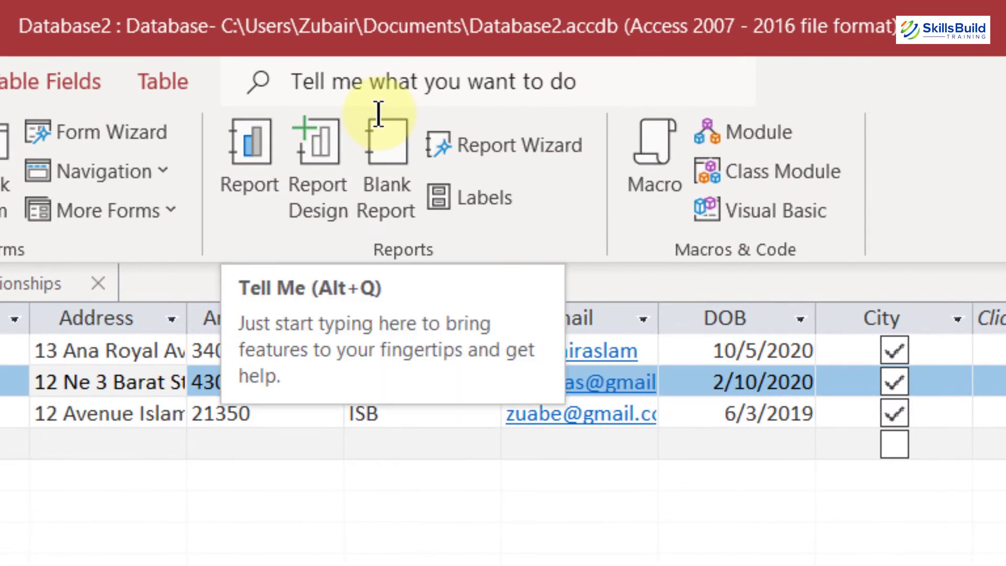
# - Search the program's commands for "table", create a blank table from the Table action, and close it without saving
pyautogui.click(335, 79)
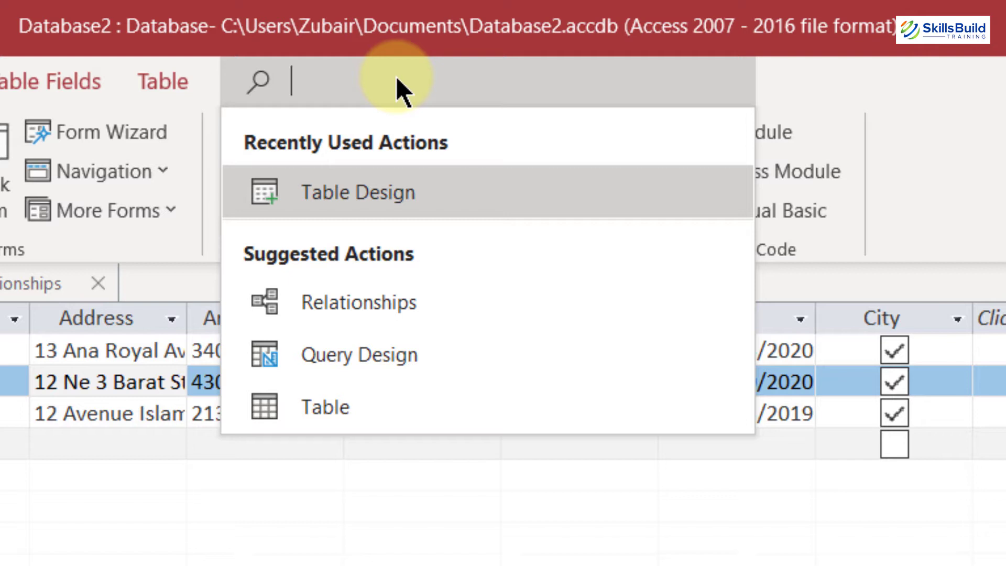
pyautogui.write('table')
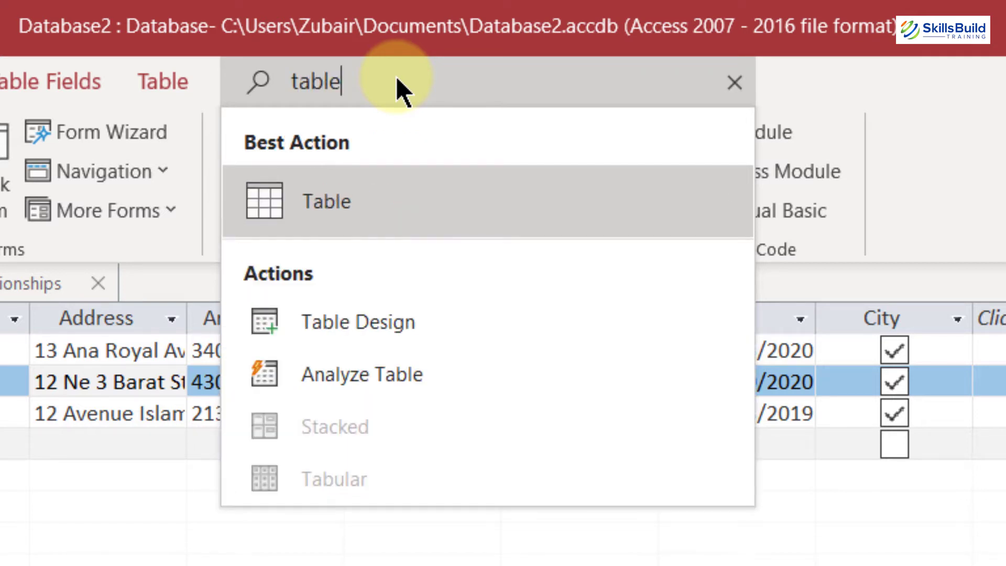
pyautogui.click(347, 210)
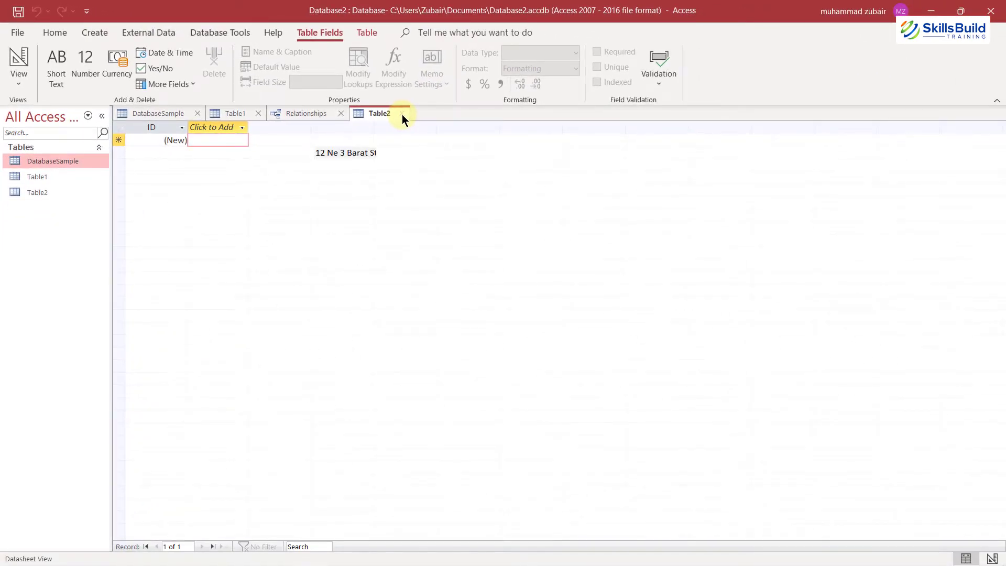
pyautogui.click(401, 114)
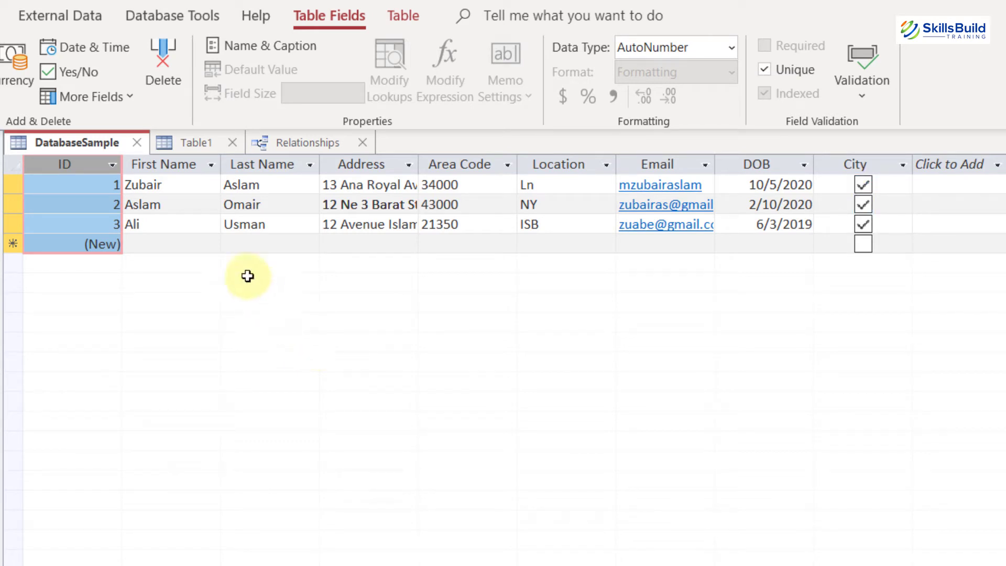
pyautogui.click(178, 204)
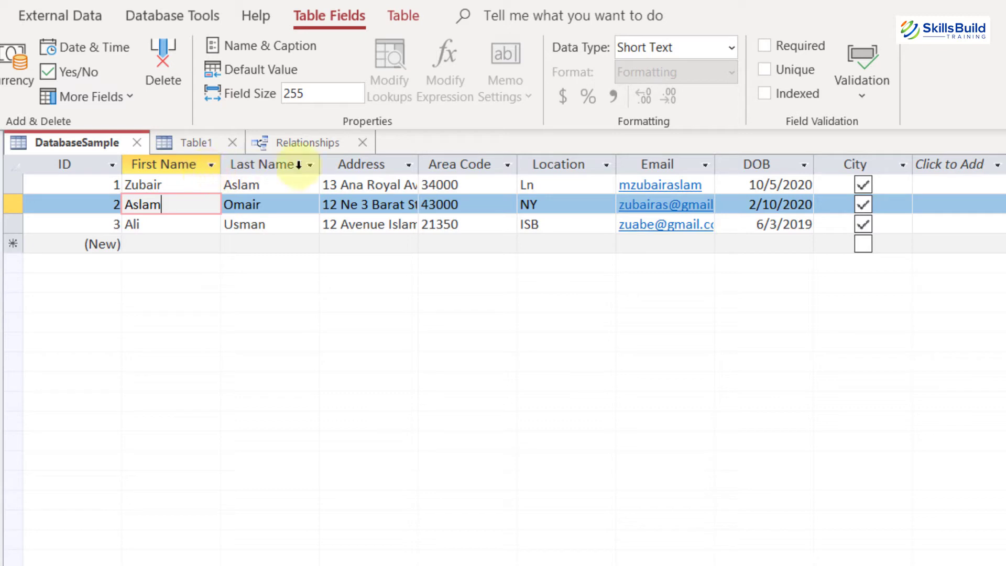
pyautogui.click(371, 162)
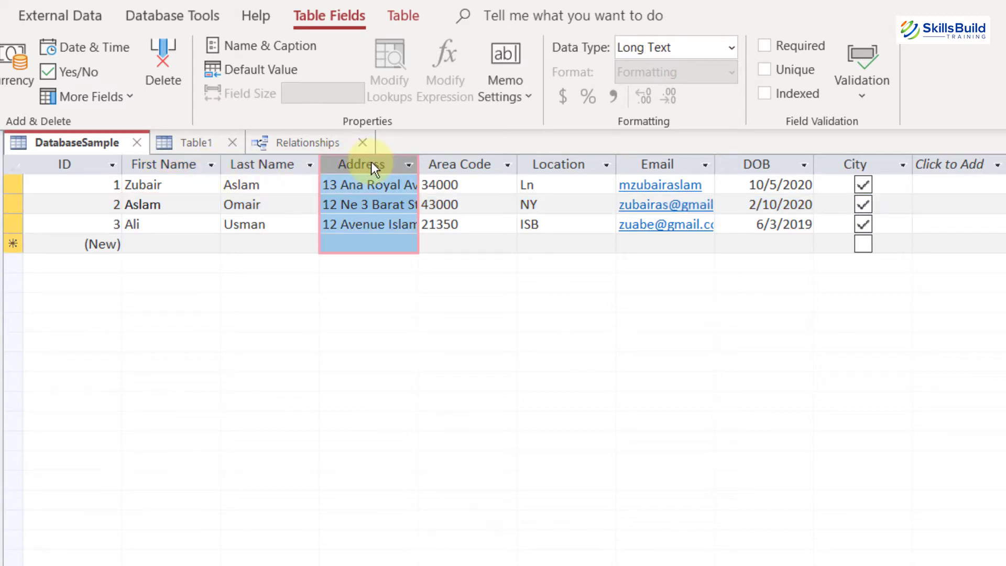
pyautogui.click(366, 184)
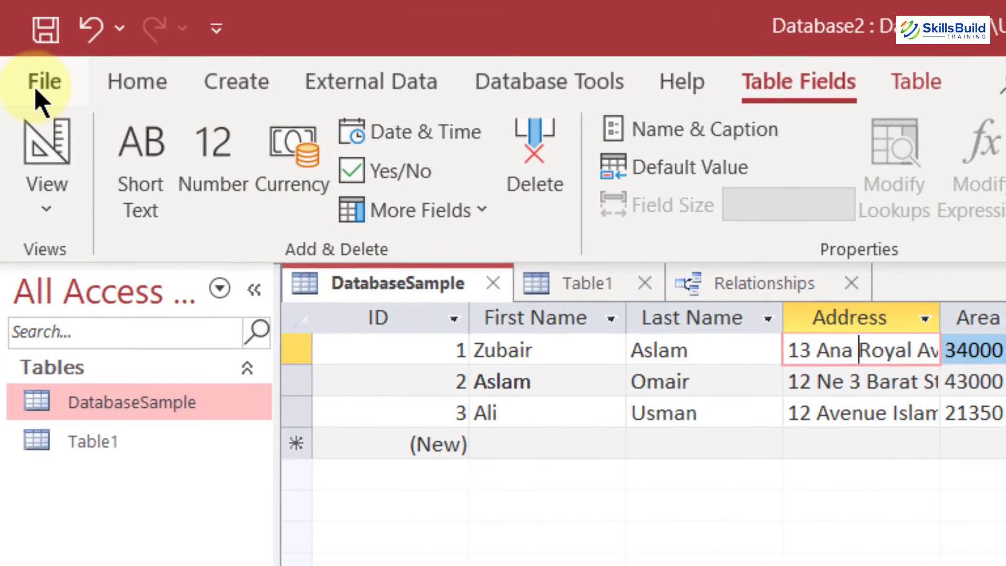
# - Review the General and Current Database settings in Access Options, then close the dialog
pyautogui.click(18, 33)
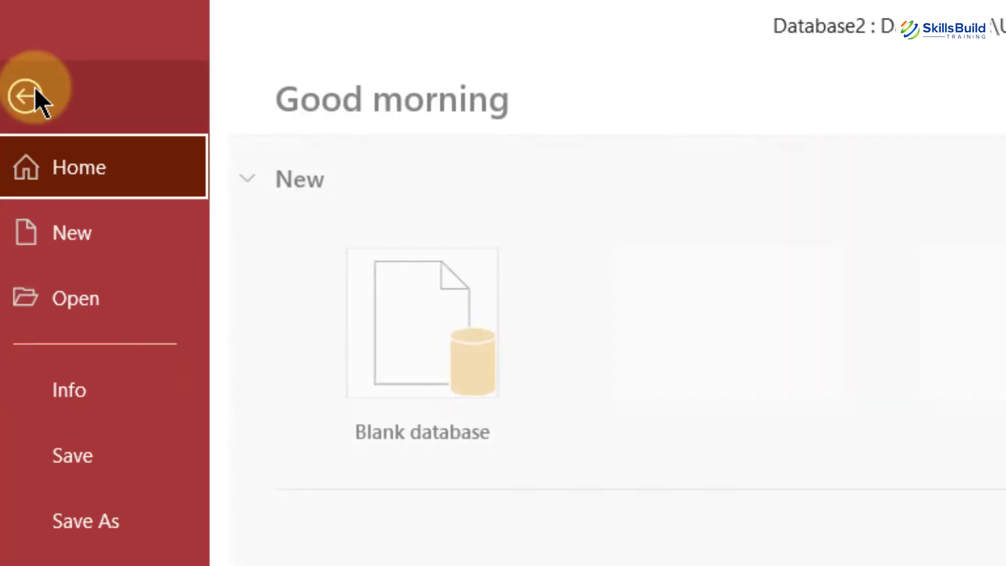
pyautogui.click(98, 505)
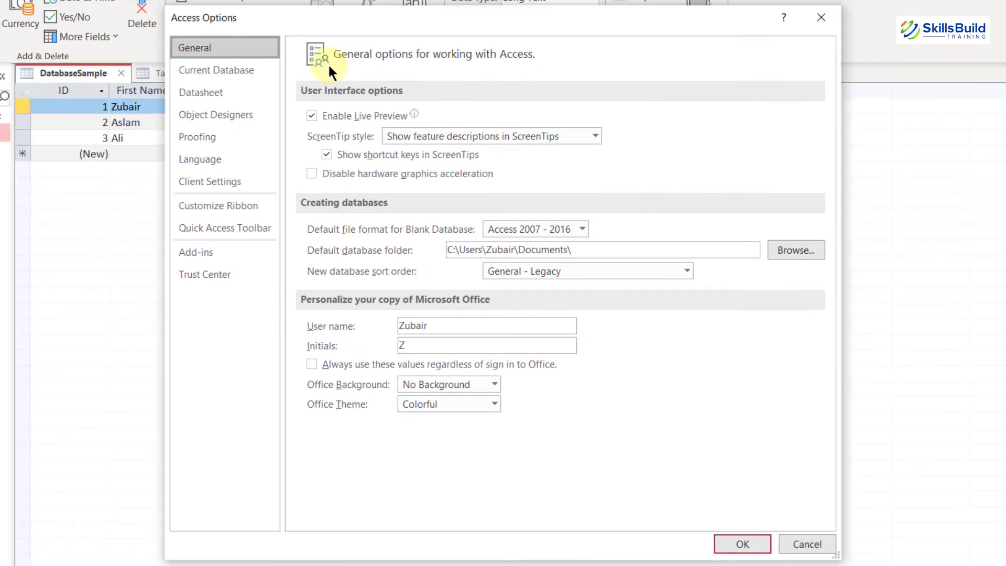
pyautogui.click(225, 71)
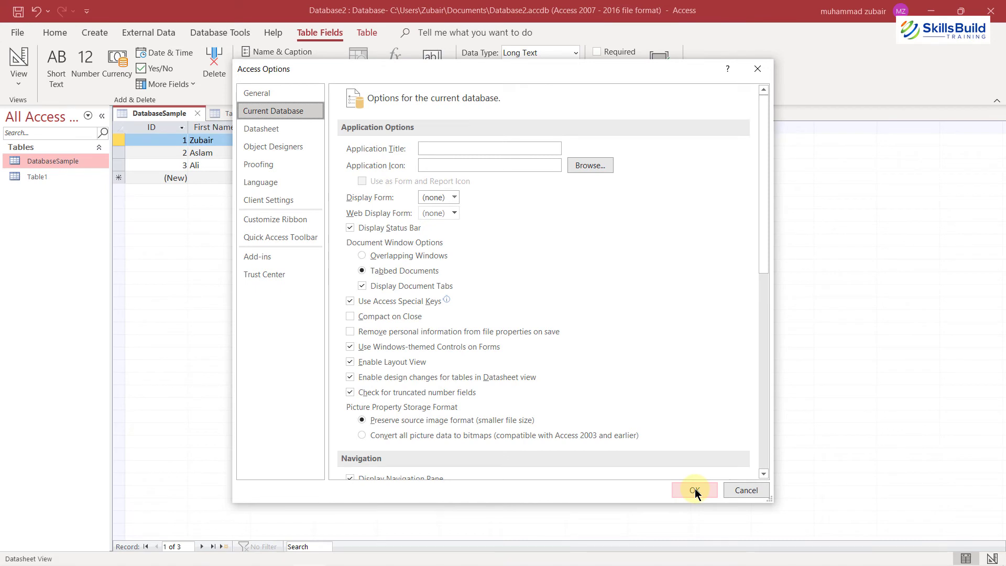
pyautogui.click(695, 489)
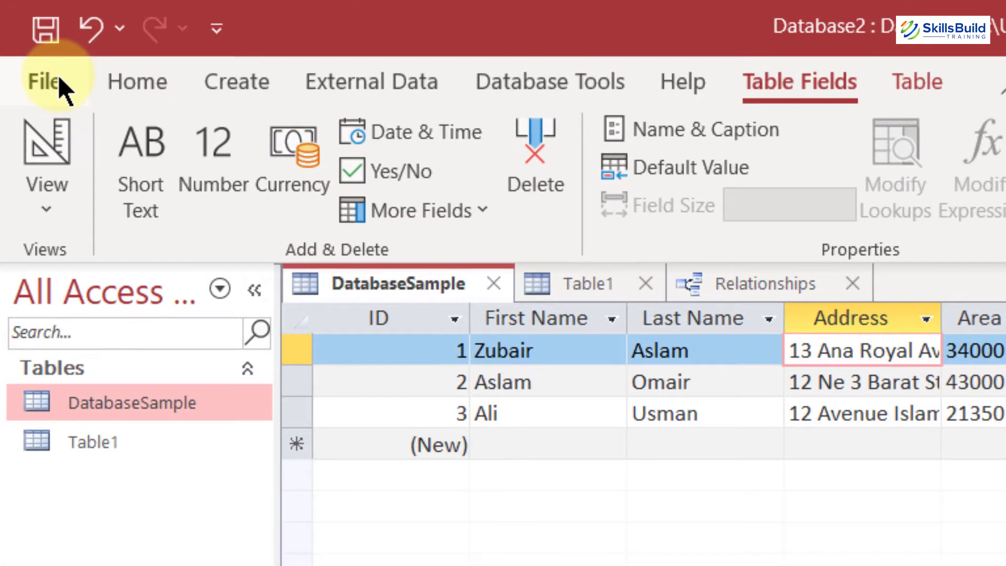
# - Turn Display Document Tabs off and back on in the Current Database options, and apply the options
pyautogui.click(17, 32)
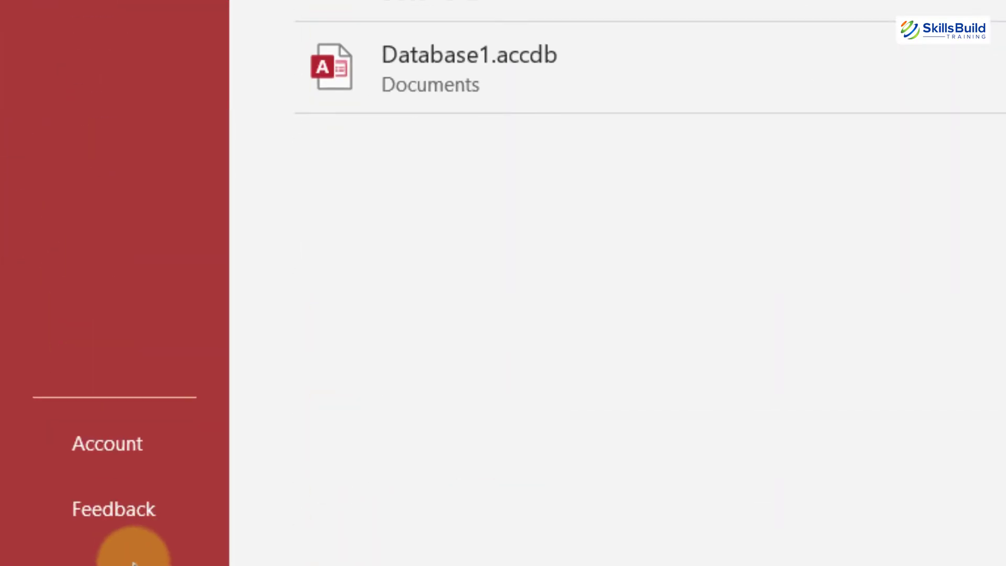
pyautogui.click(134, 507)
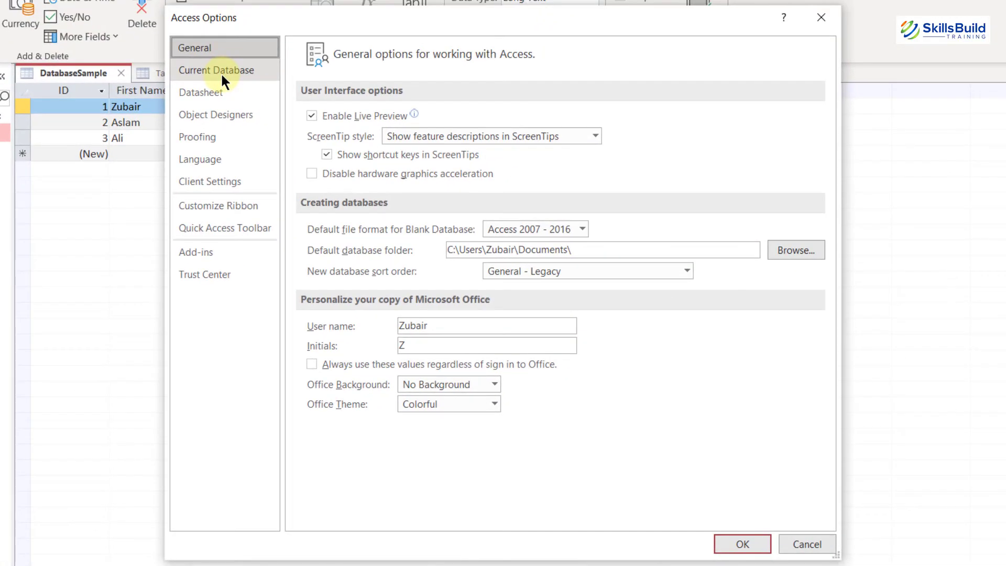
pyautogui.click(221, 72)
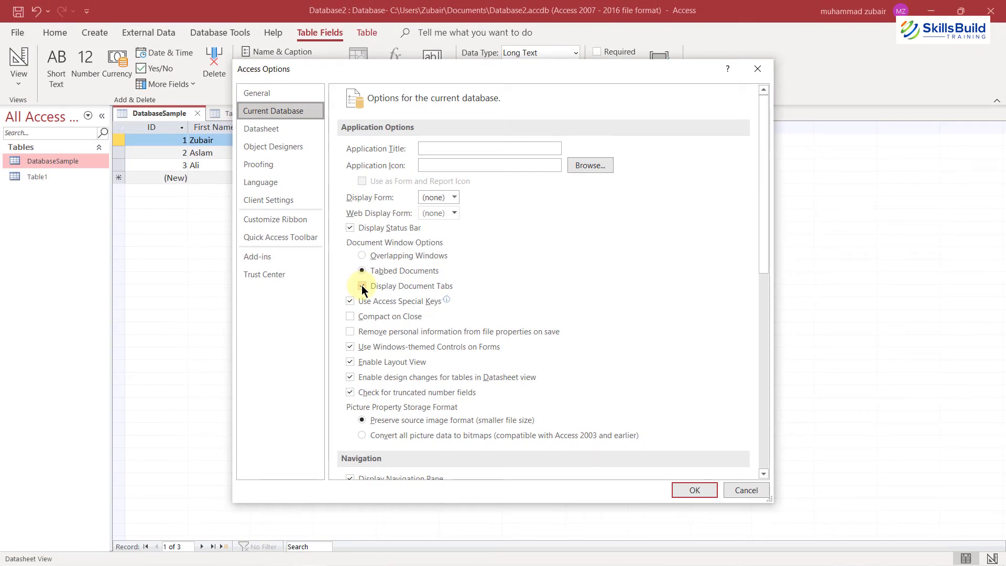
pyautogui.click(362, 286)
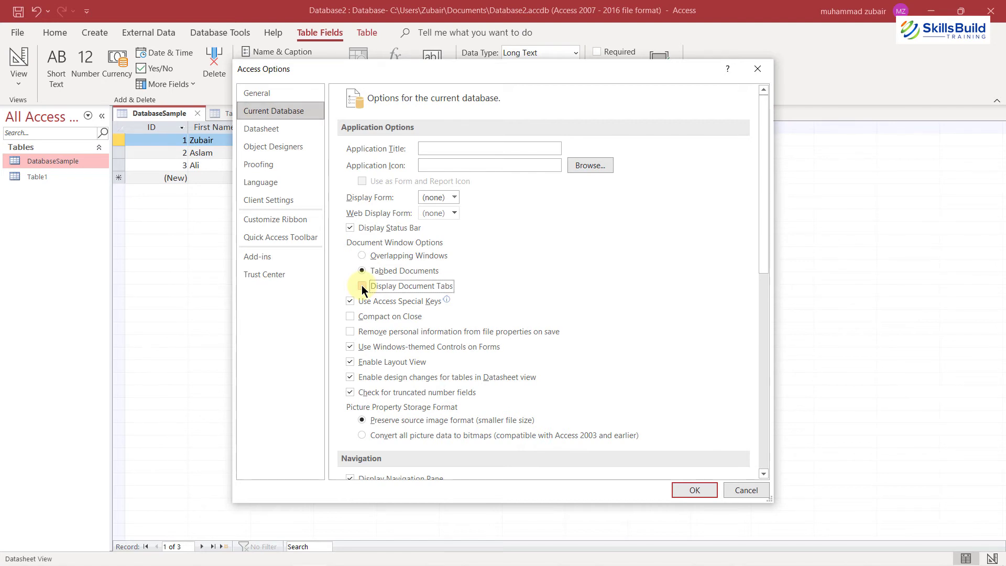
pyautogui.click(362, 287)
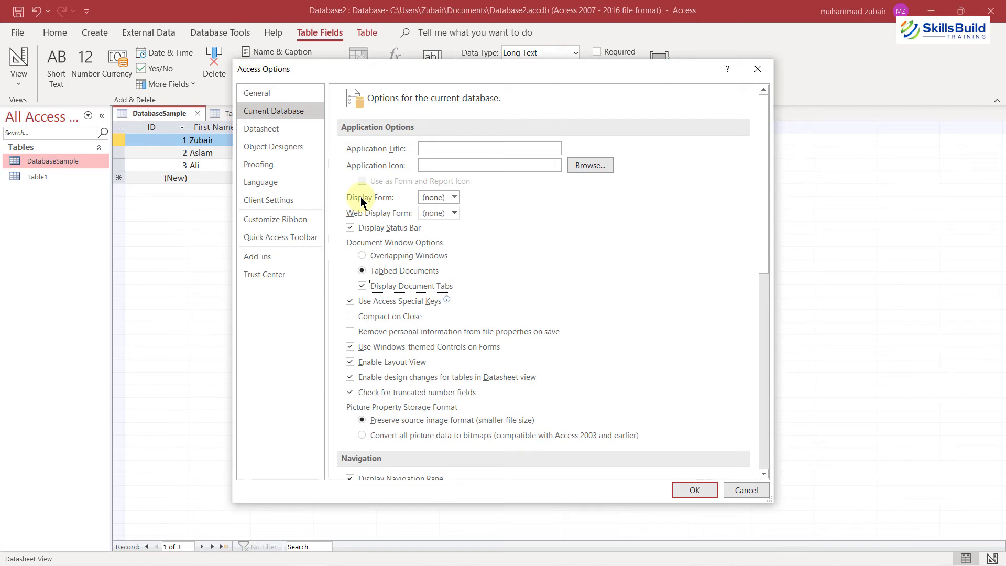
pyautogui.click(701, 491)
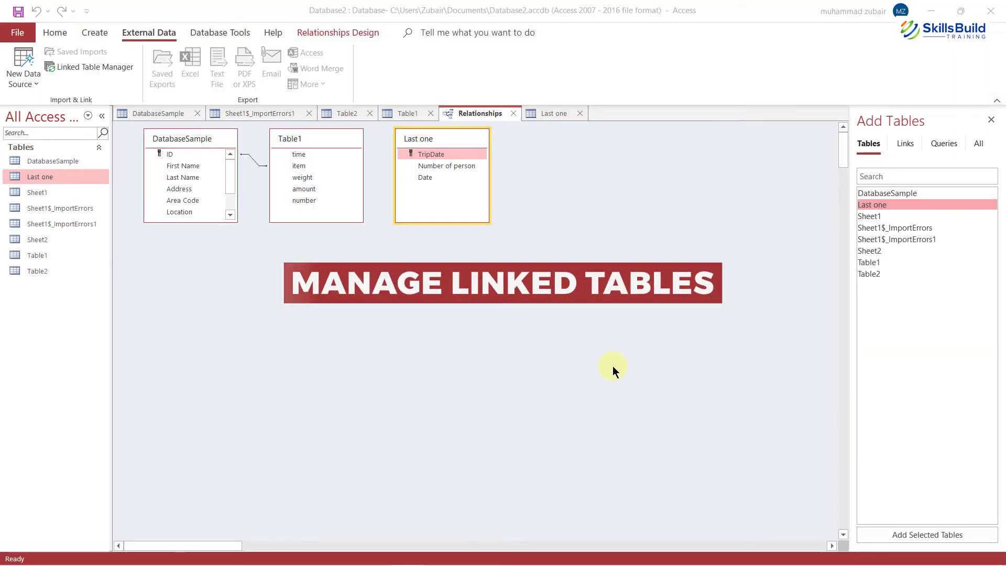
# - Show the Table2 datasheet and open the Linked Table Manager
pyautogui.click(242, 113)
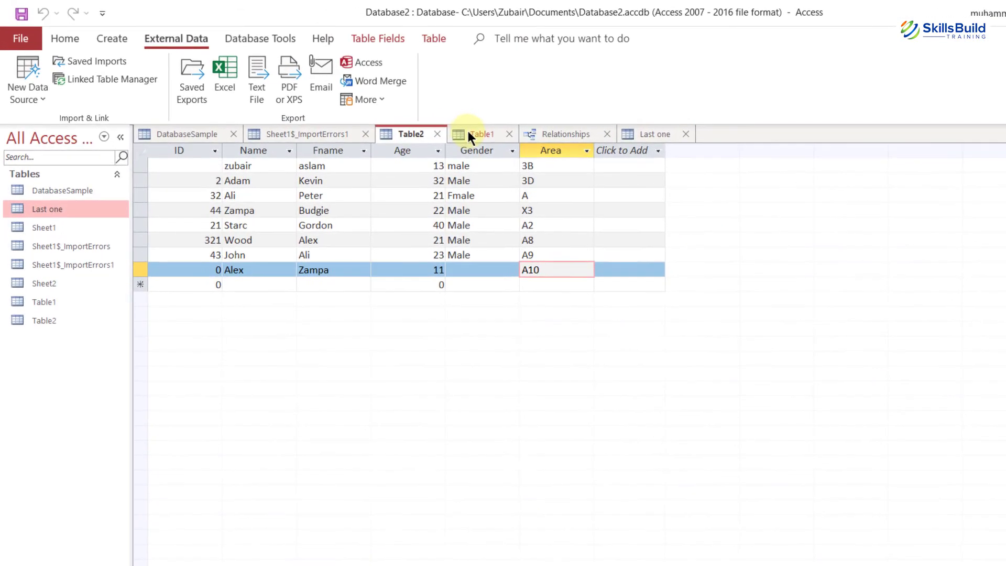
pyautogui.click(449, 122)
pyautogui.click(372, 121)
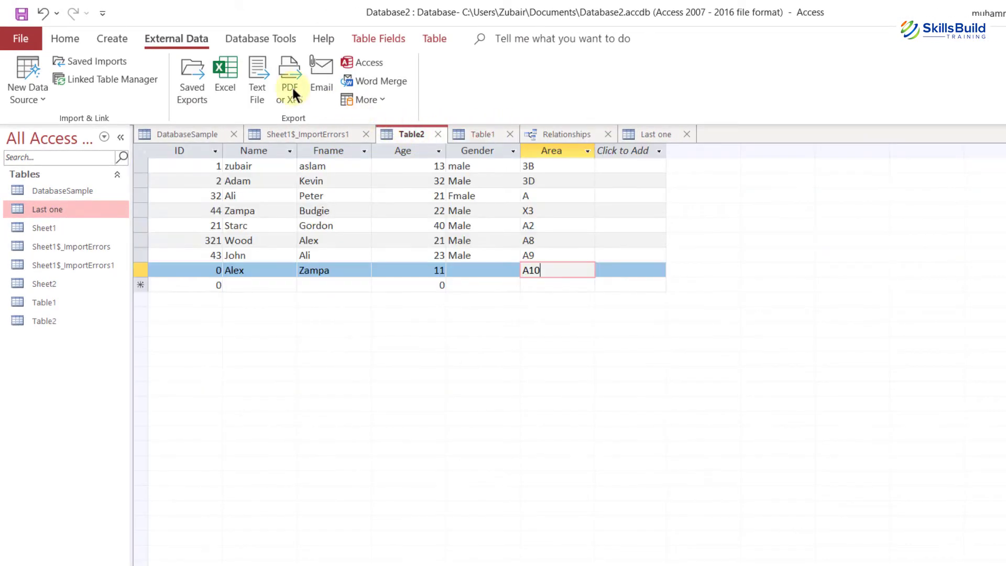
pyautogui.click(109, 79)
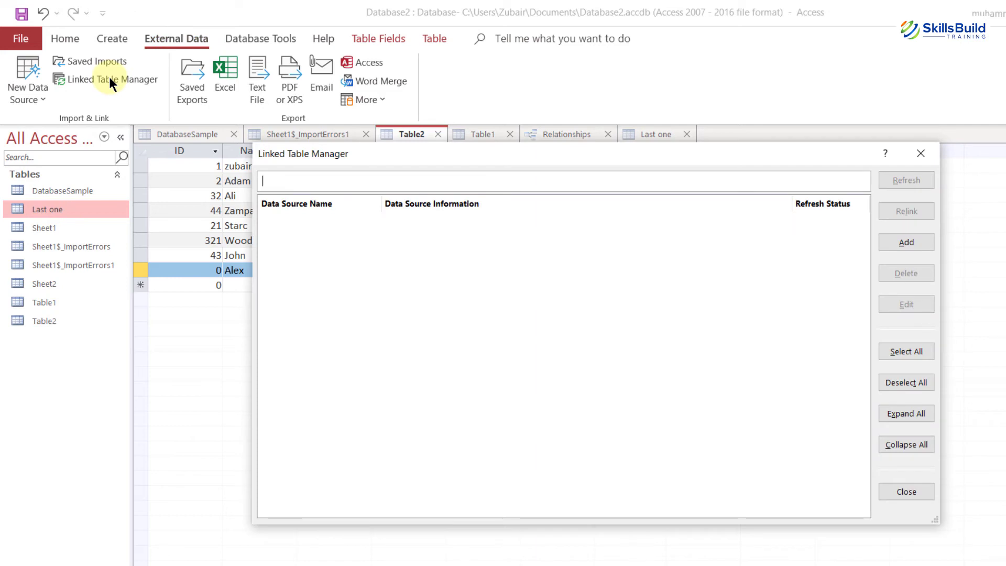
# - Add a new Excel link named DataSource1 that points to Book1.xlsx on the desktop
pyautogui.click(916, 243)
pyautogui.click(521, 266)
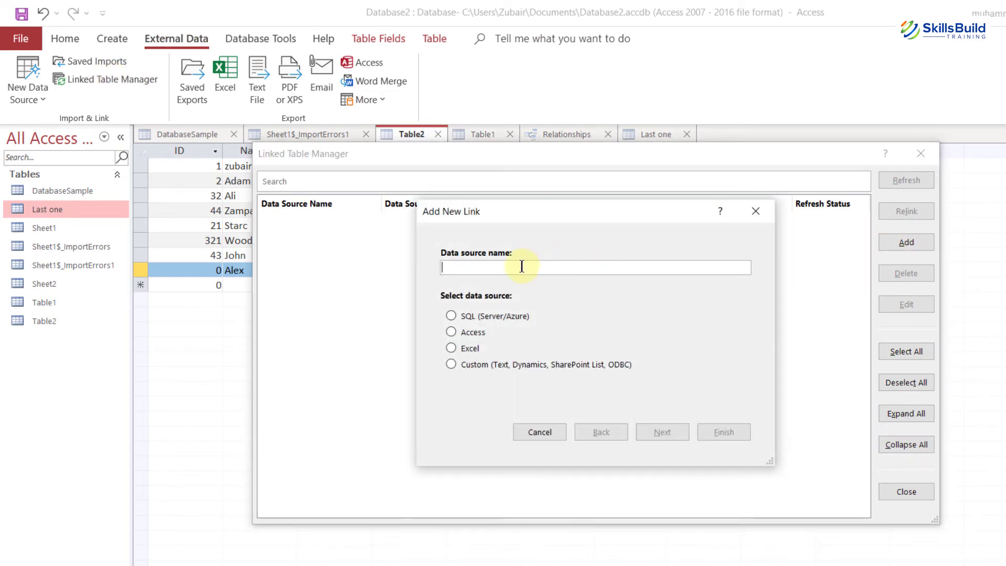
pyautogui.write('DataSource1')
pyautogui.click(451, 347)
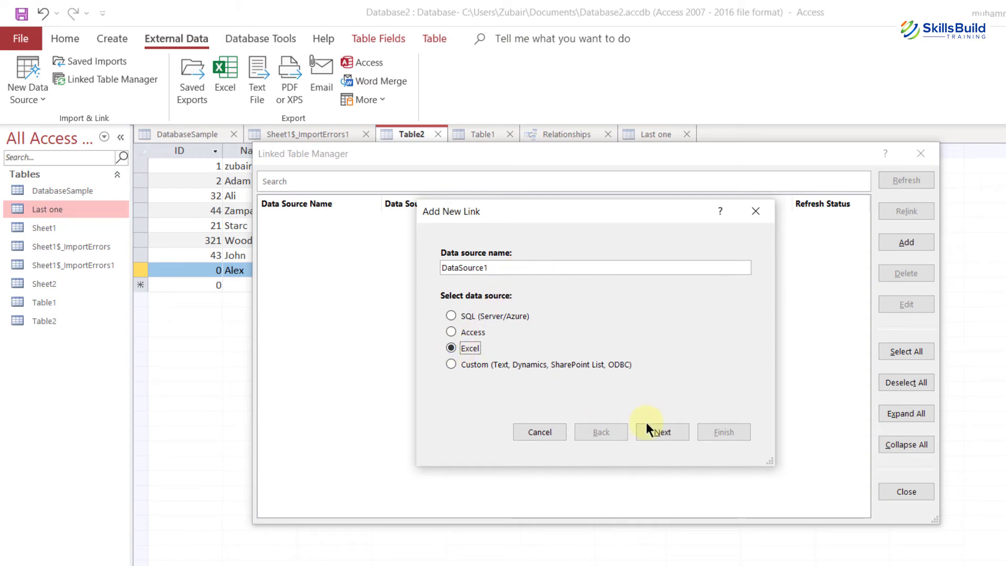
pyautogui.click(656, 425)
pyautogui.click(737, 270)
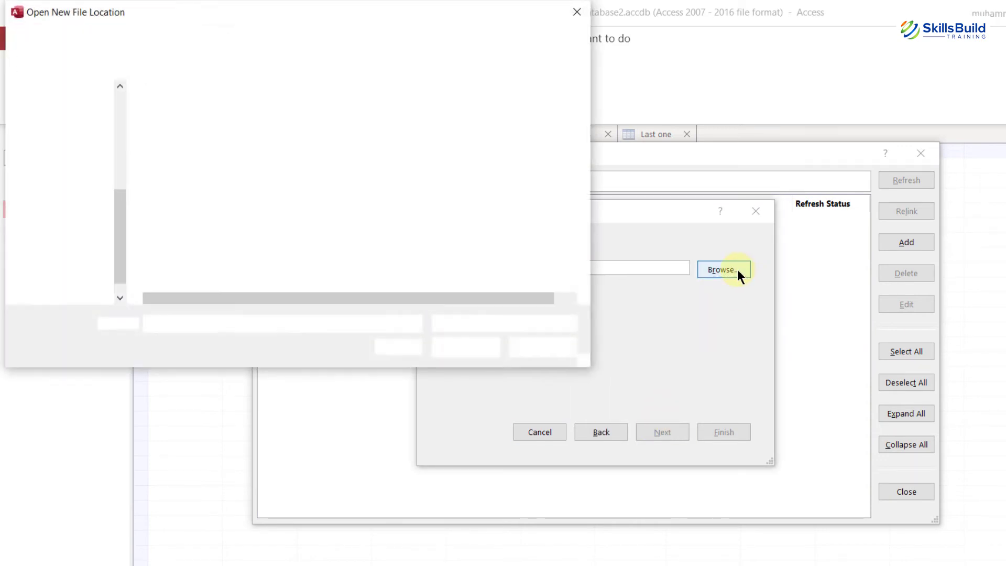
pyautogui.doubleClick(176, 163)
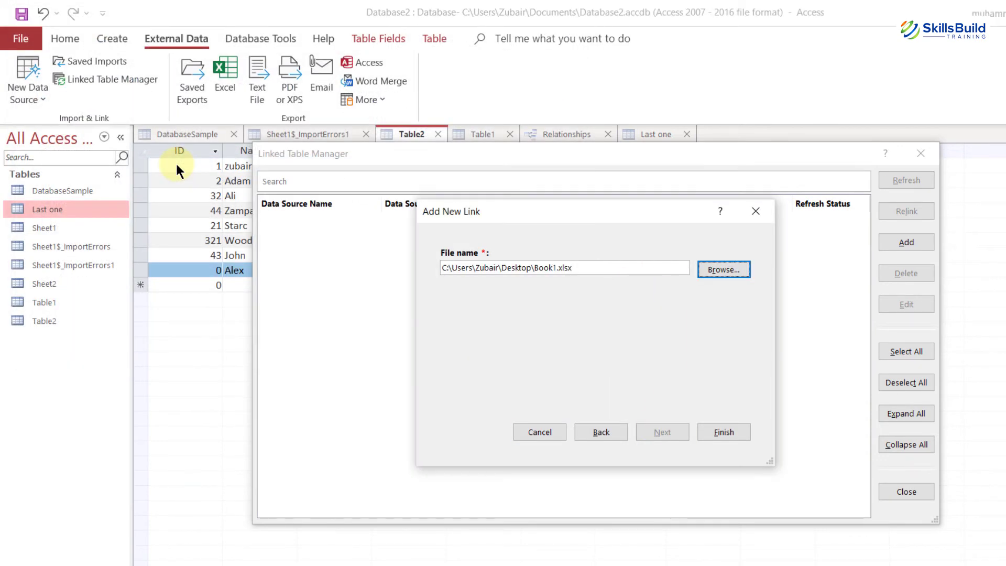
pyautogui.click(724, 431)
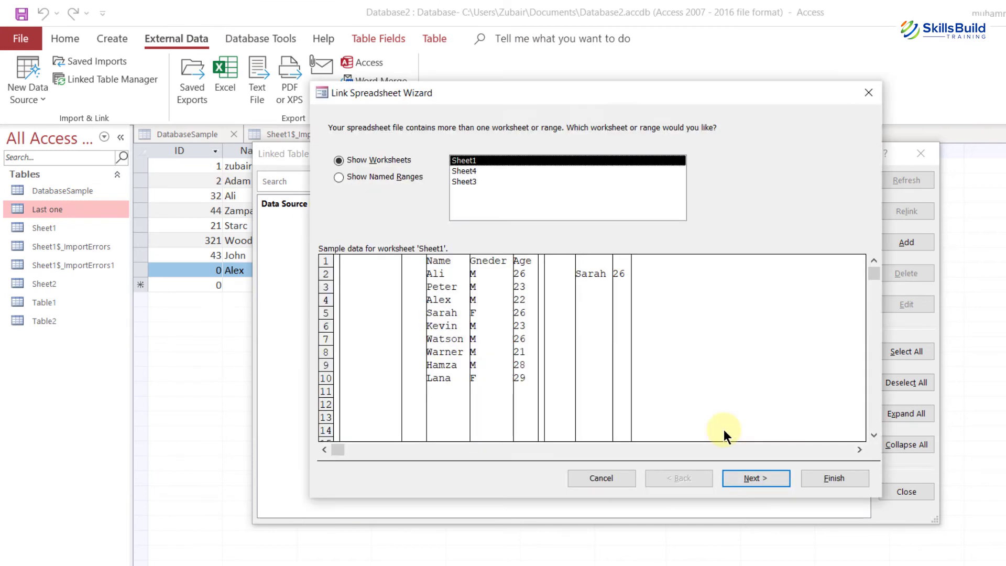
# - Link worksheet Sheet1 of Book1.xlsx as table Sheet1, overwriting the existing table of that name
pyautogui.click(762, 476)
pyautogui.click(763, 476)
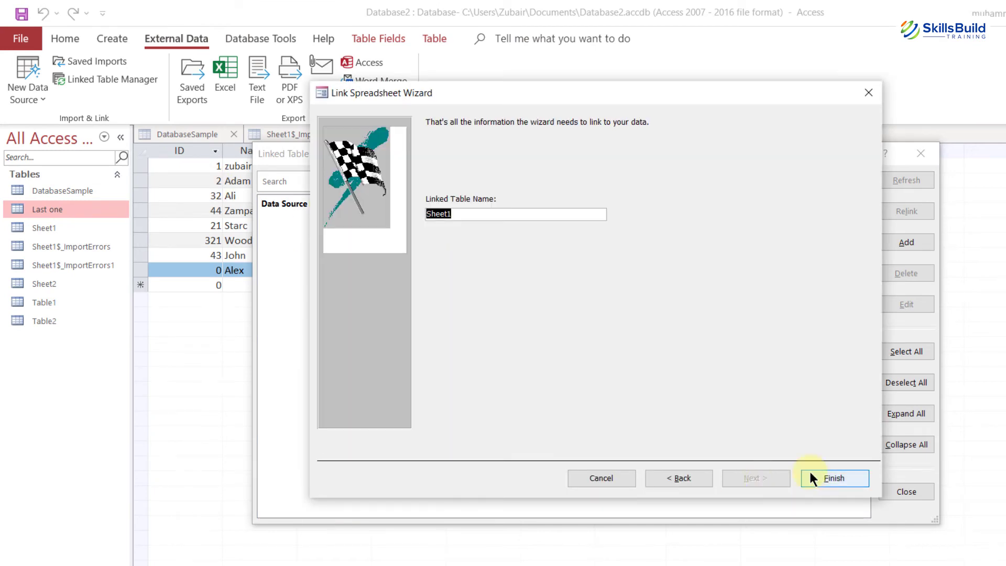
pyautogui.click(854, 477)
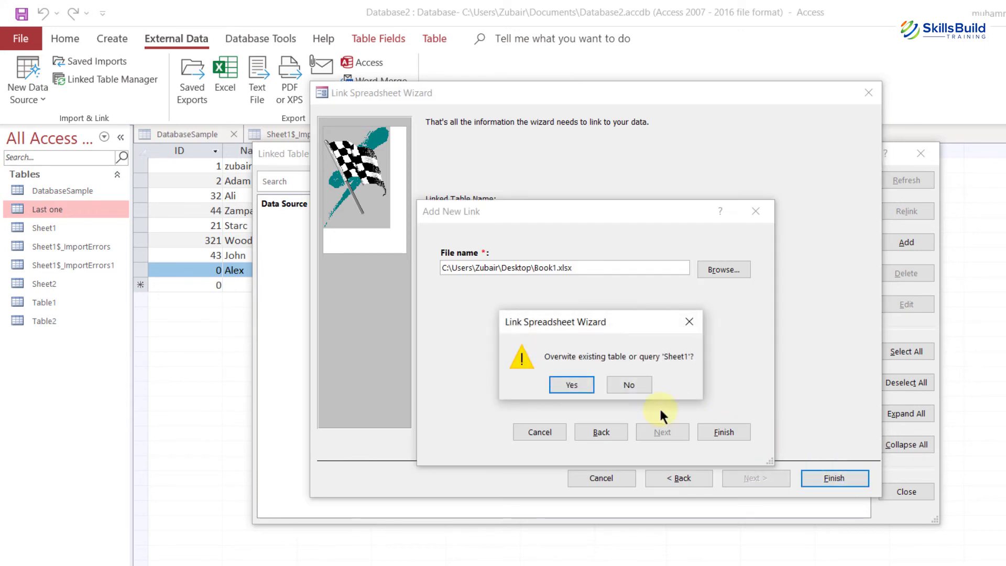
pyautogui.click(574, 383)
pyautogui.click(603, 382)
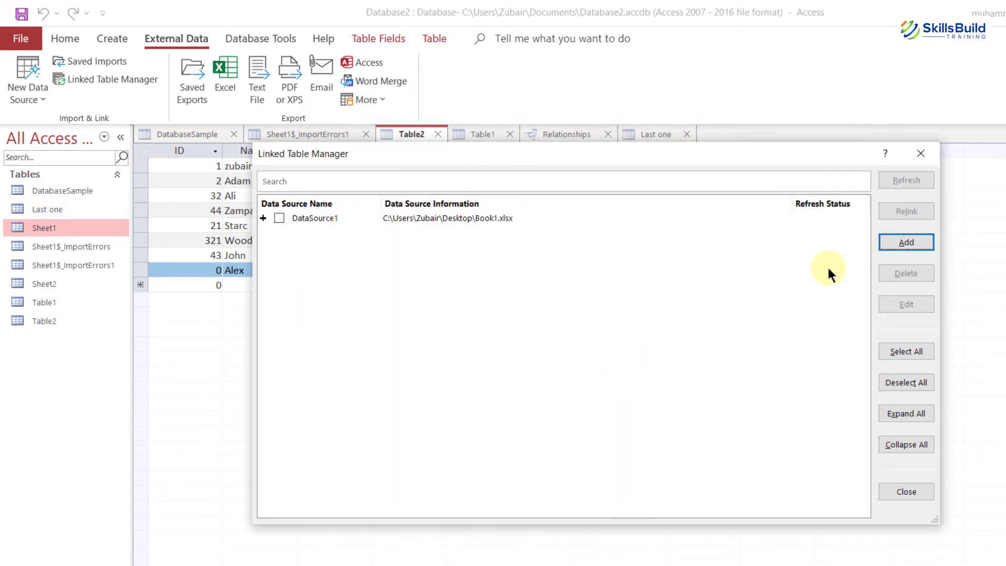
# - Add a second Excel link named DataSource2 that points to test.xlsx on the desktop
pyautogui.click(904, 242)
pyautogui.write('Data')
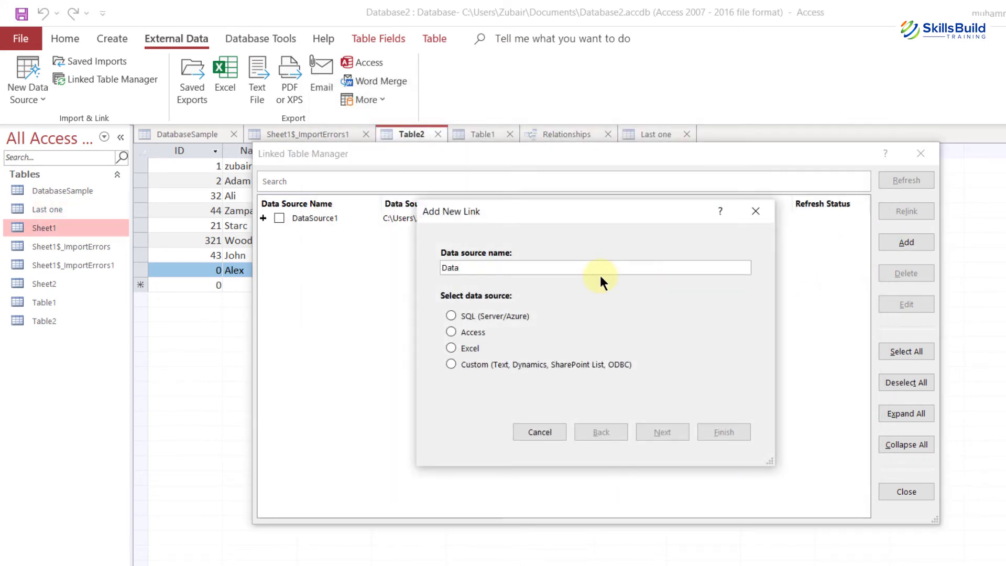
pyautogui.write('Source2')
pyautogui.click(451, 348)
pyautogui.click(672, 431)
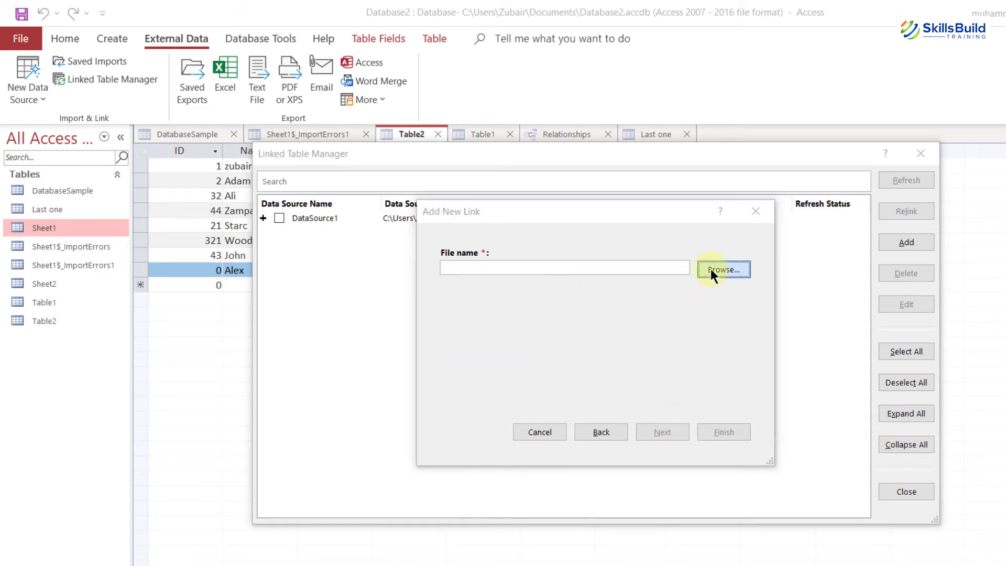
pyautogui.click(711, 269)
pyautogui.doubleClick(178, 193)
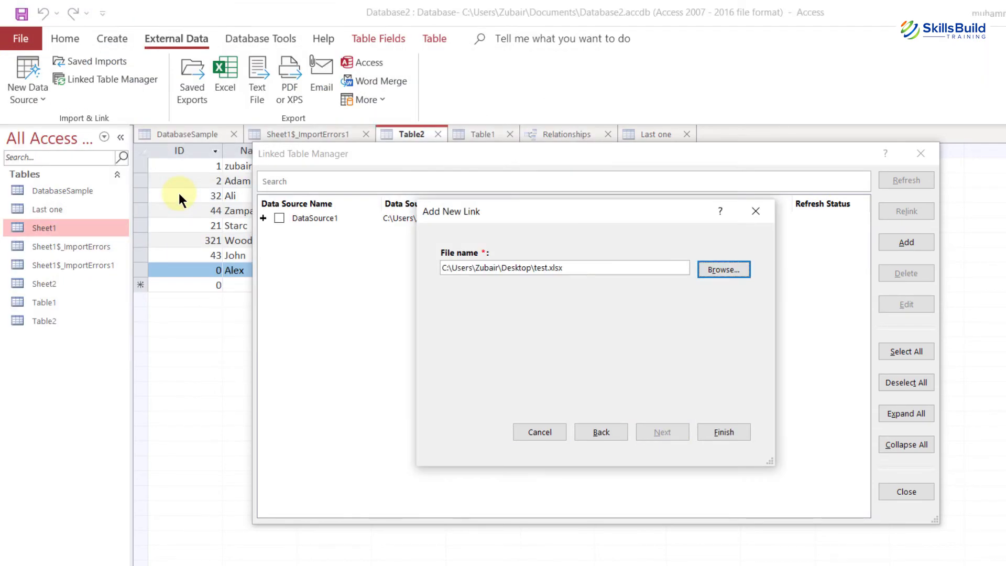
pyautogui.click(722, 429)
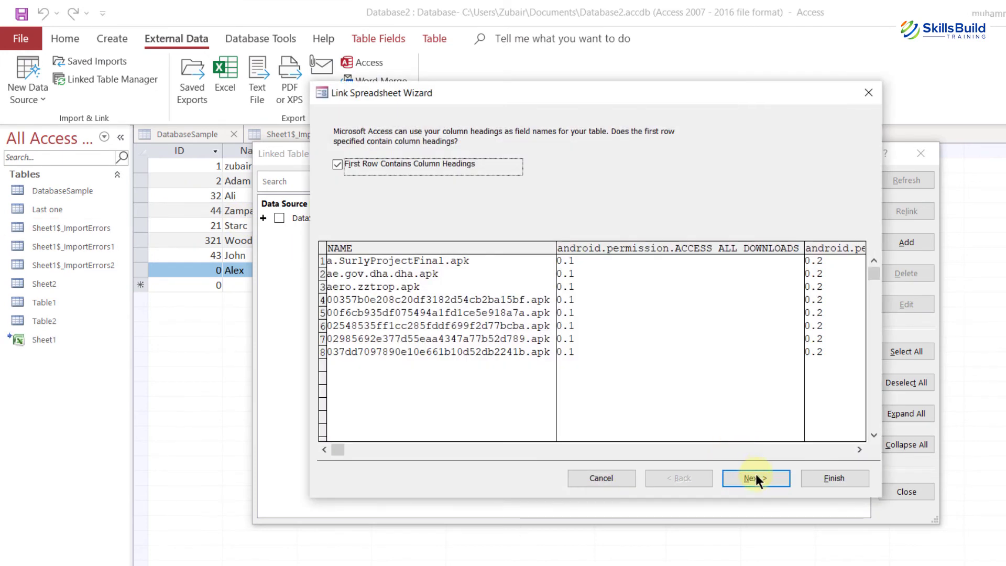
# - Link test.xlsx with first-row column headings as Sheet2, declining to overwrite Sheet1 and overwriting the existing Sheet2 table instead
pyautogui.click(756, 473)
pyautogui.click(841, 477)
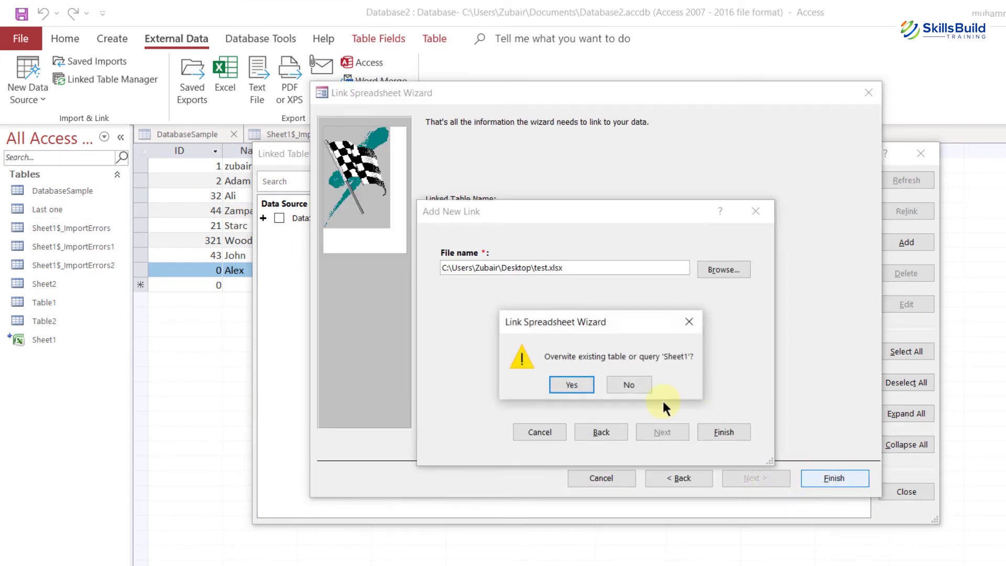
pyautogui.click(617, 385)
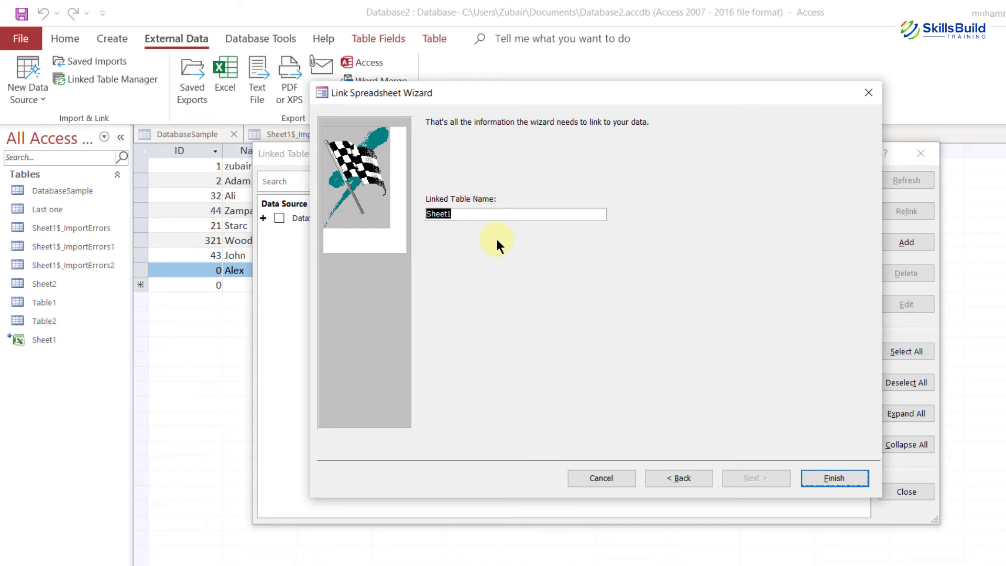
pyautogui.click(486, 213)
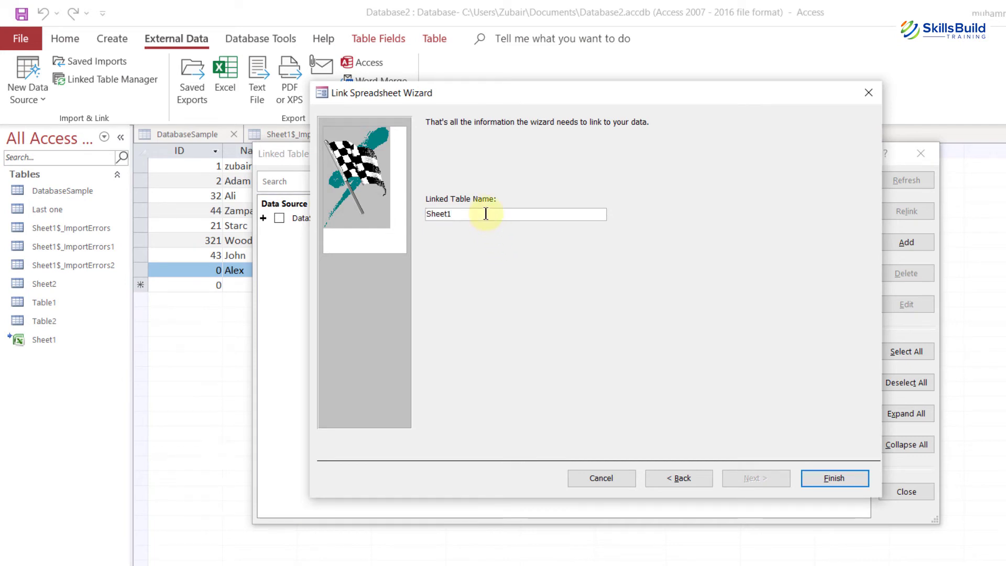
pyautogui.write('Sheet2')
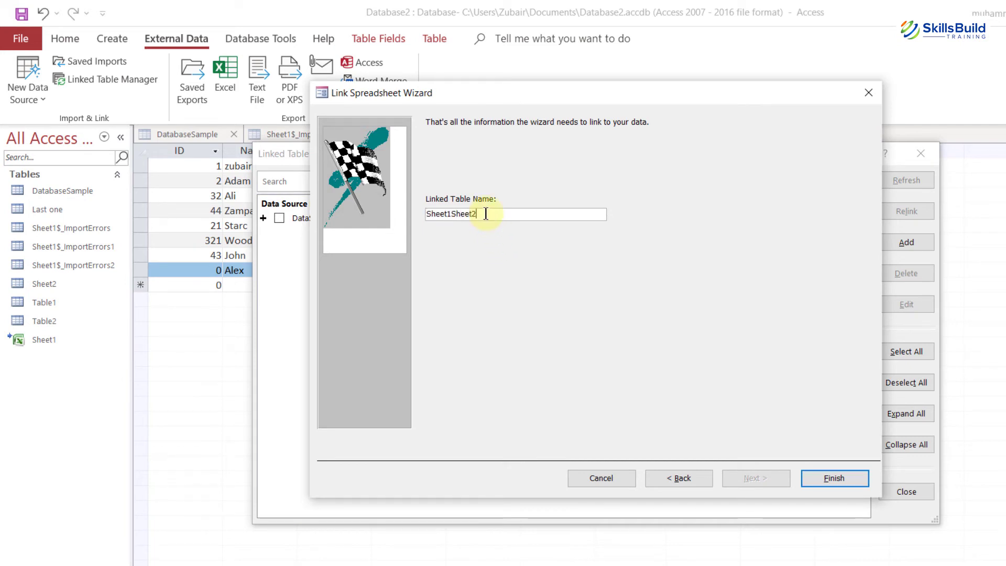
pyautogui.click(453, 213)
pyautogui.hotkey('shift', 'Home')
pyautogui.press('BackSpace')
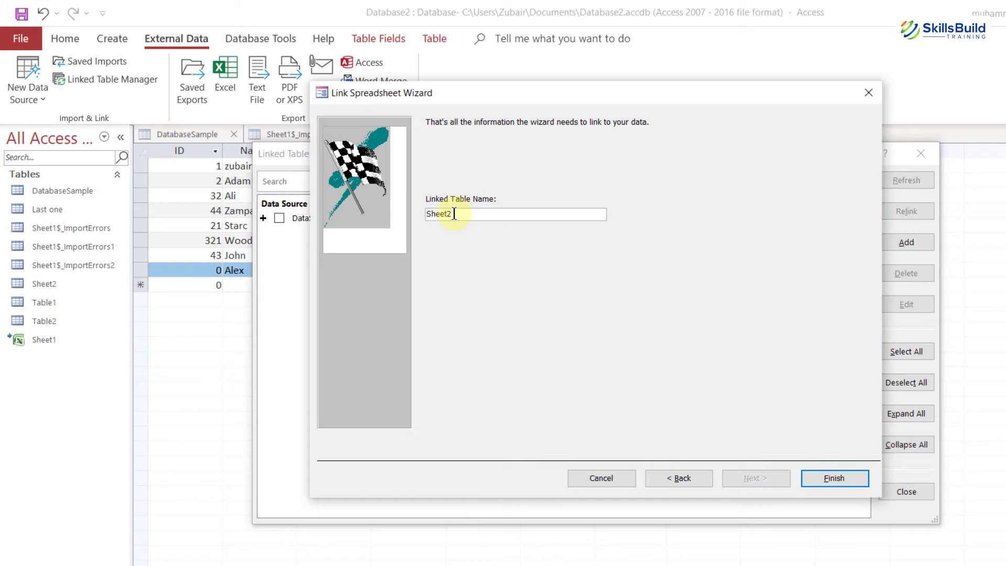
pyautogui.click(833, 478)
pyautogui.click(573, 384)
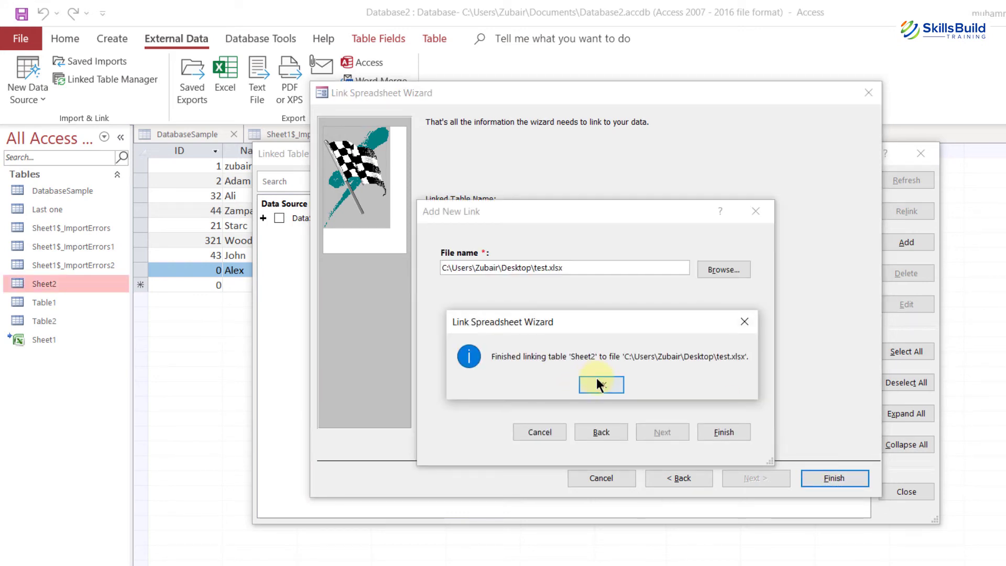
pyautogui.click(599, 385)
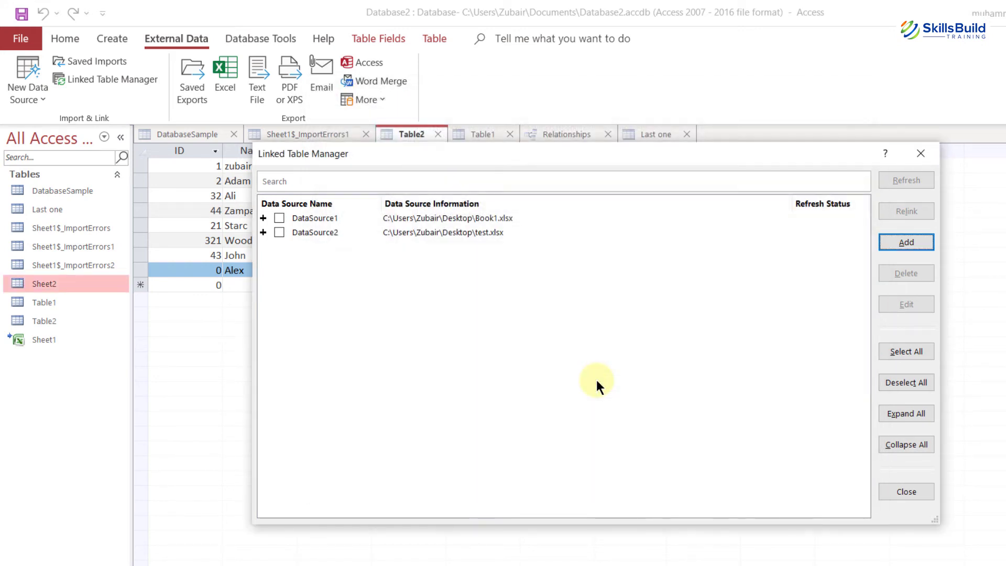
# - Expand both data sources, select their linked tables Sheet1 and Sheet2, and refresh them
pyautogui.click(264, 232)
pyautogui.click(263, 232)
pyautogui.click(263, 218)
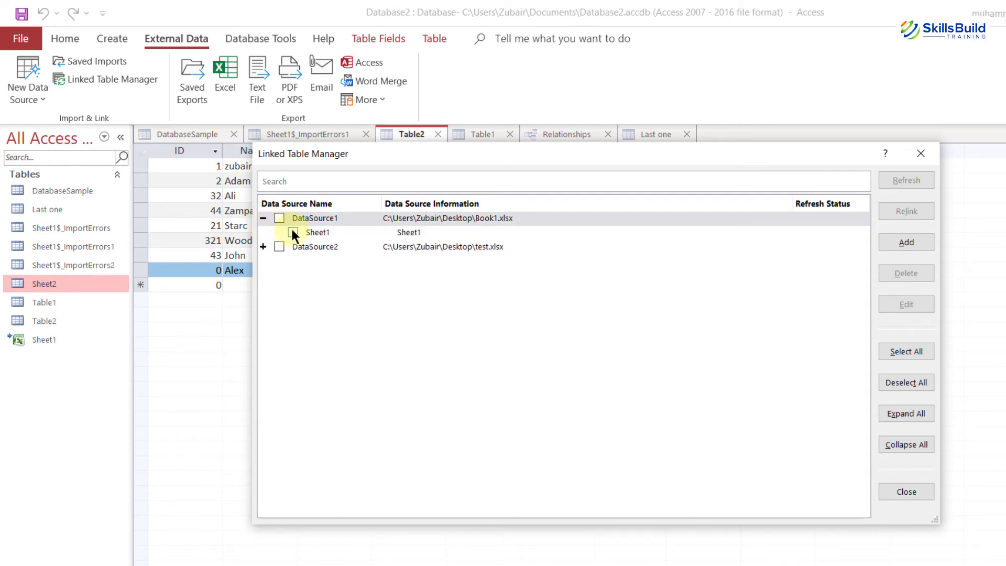
pyautogui.click(292, 233)
pyautogui.click(263, 247)
pyautogui.click(292, 260)
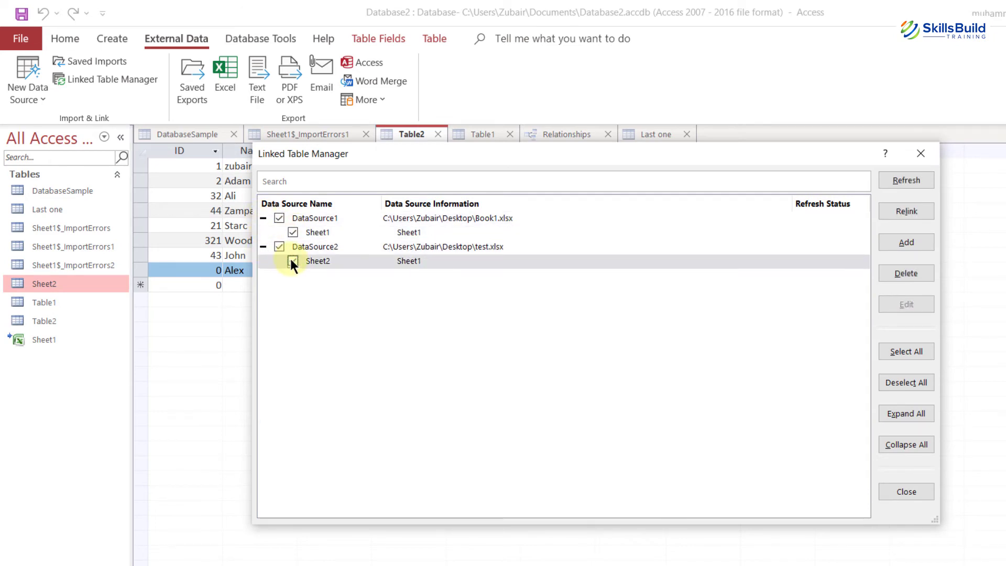
pyautogui.click(905, 180)
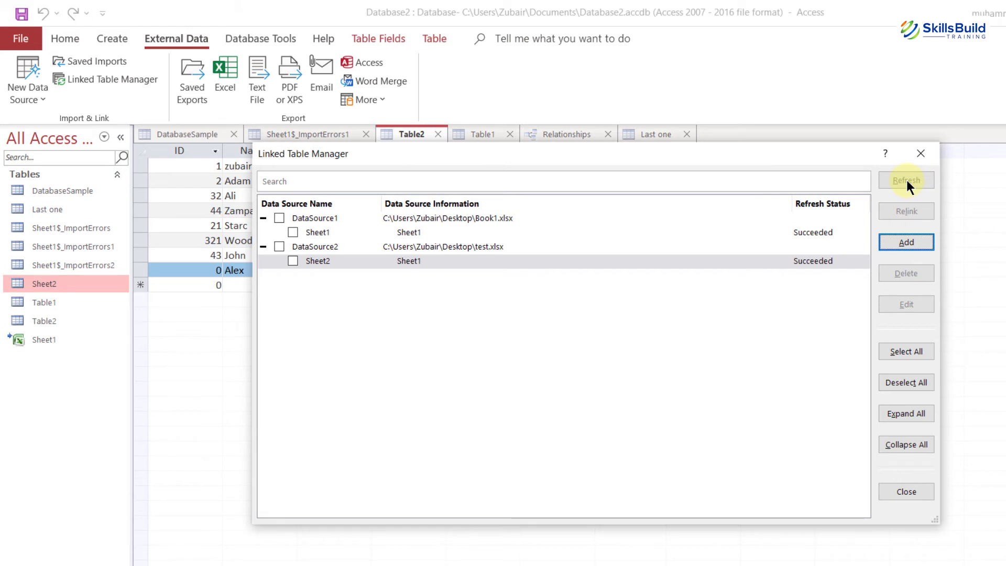
# - Select both data sources with their linked tables and try to relink DataSource1's Sheet1 to DatabaseSample.xlsx on the desktop
pyautogui.click(280, 218)
pyautogui.click(280, 245)
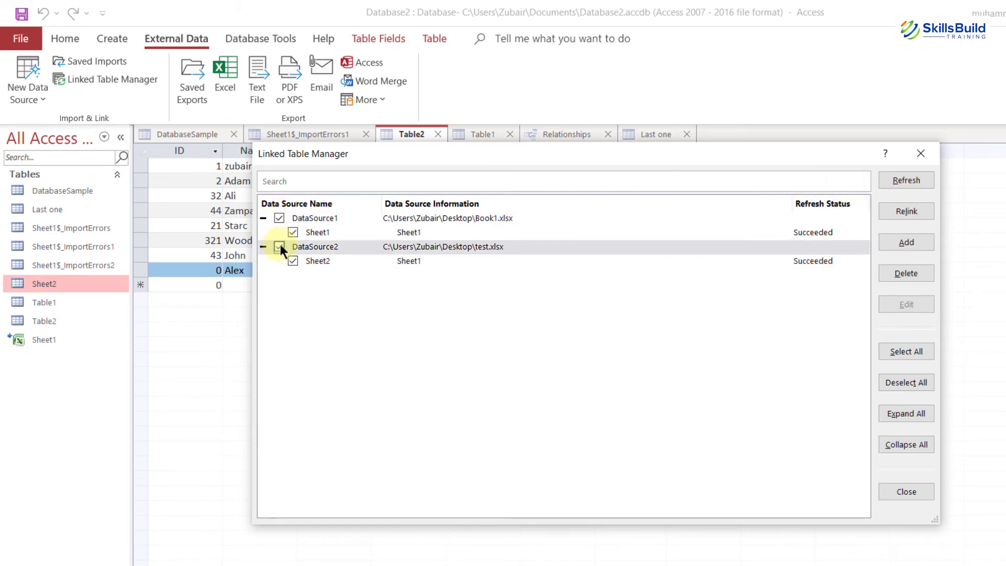
pyautogui.click(901, 351)
pyautogui.click(905, 380)
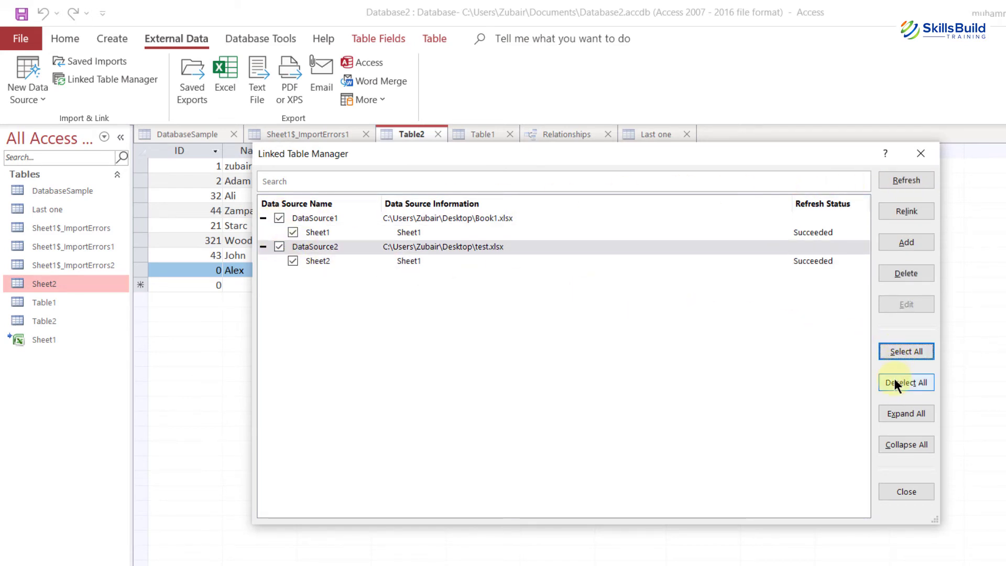
pyautogui.click(901, 350)
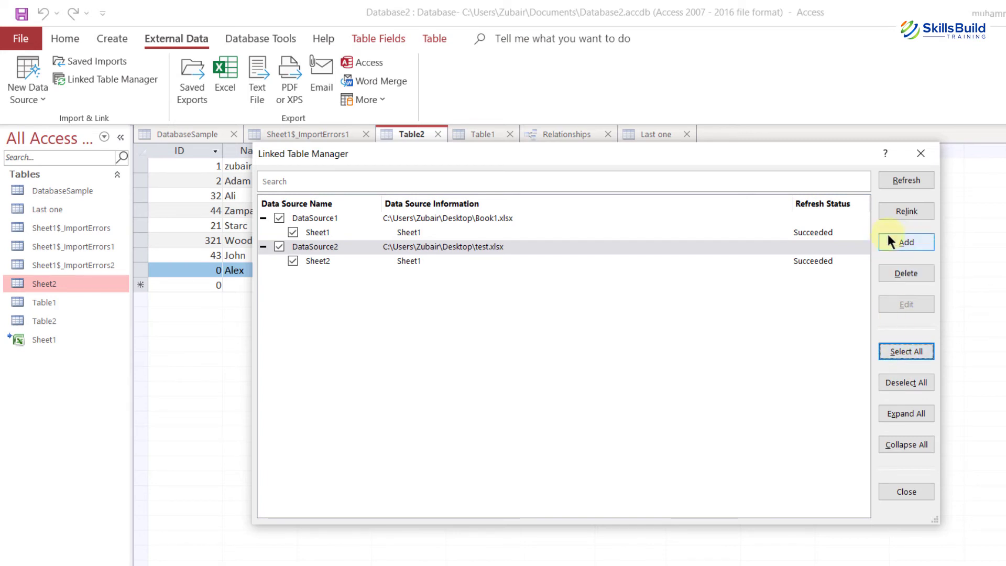
pyautogui.click(896, 213)
pyautogui.doubleClick(225, 181)
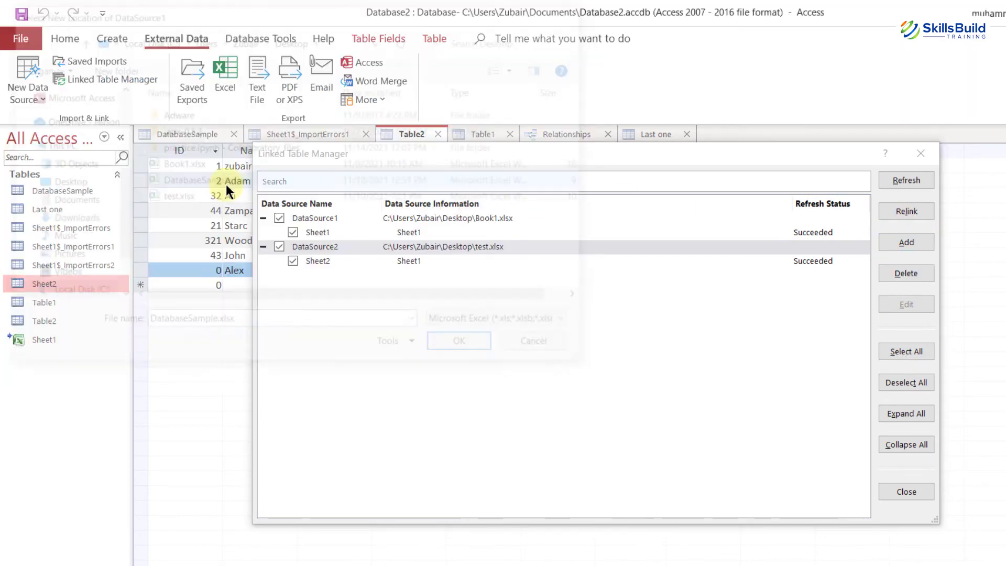
pyautogui.click(575, 380)
pyautogui.click(612, 385)
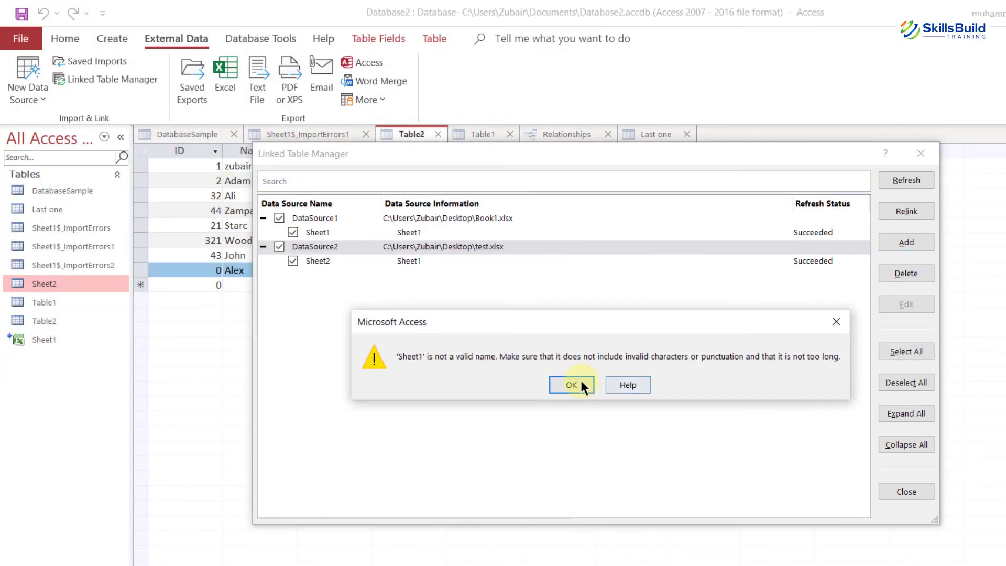
pyautogui.click(580, 385)
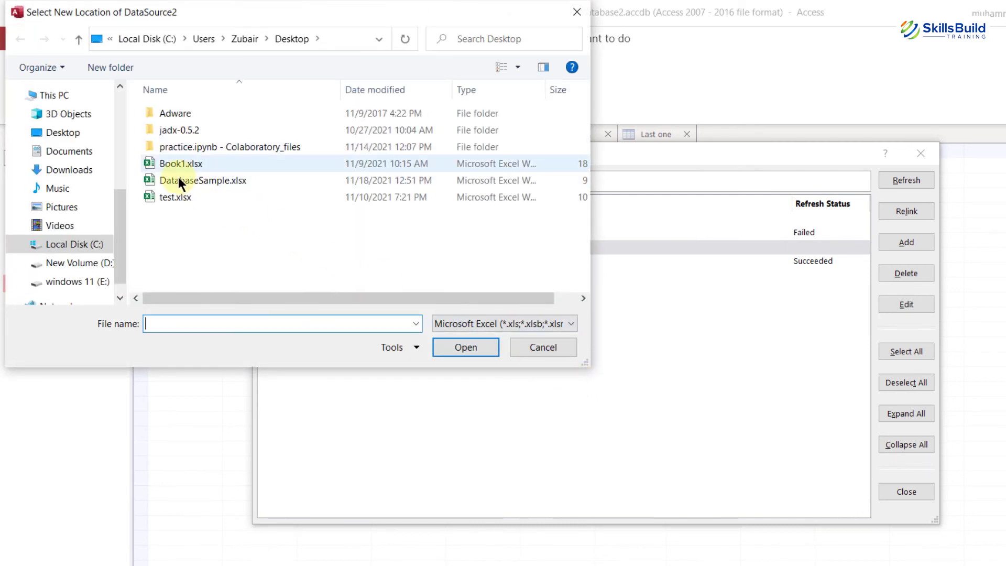
# - Try to relink DataSource2's Sheet2 to worksheet Sheet13 of DatabaseSample.xlsx, with the first row containing column headings
pyautogui.doubleClick(178, 180)
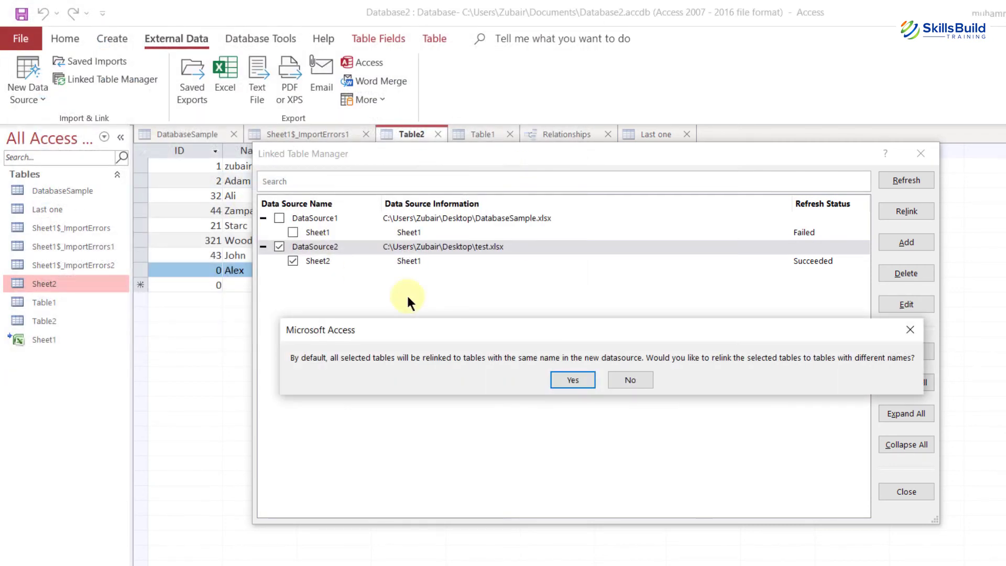
pyautogui.click(560, 374)
pyautogui.click(560, 374)
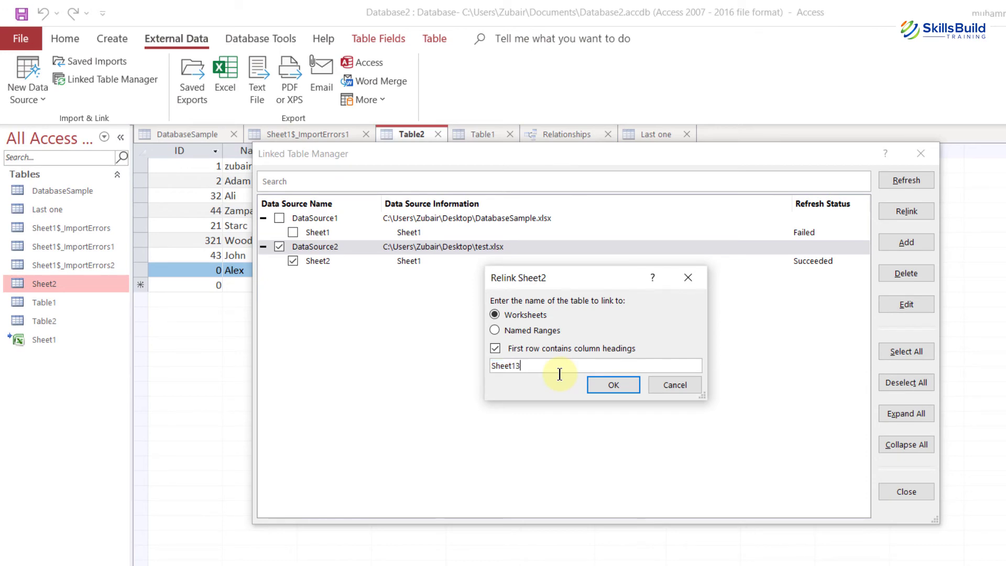
pyautogui.write('3')
pyautogui.press('Return')
pyautogui.click(570, 385)
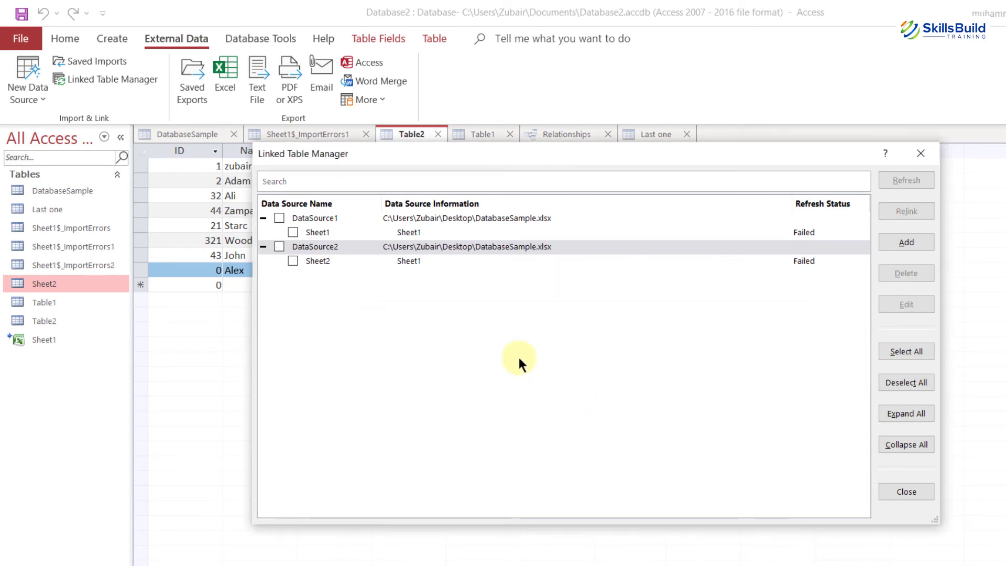
# - Toggle the selection of both data sources on and off, and collapse and re-expand their linked tables
pyautogui.click(279, 218)
pyautogui.click(279, 246)
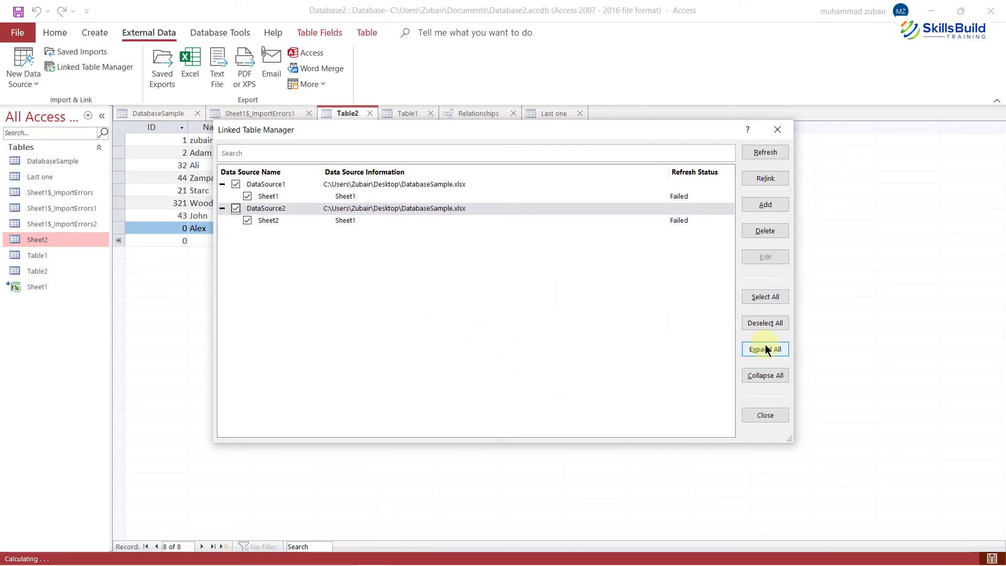
pyautogui.click(224, 185)
pyautogui.click(222, 207)
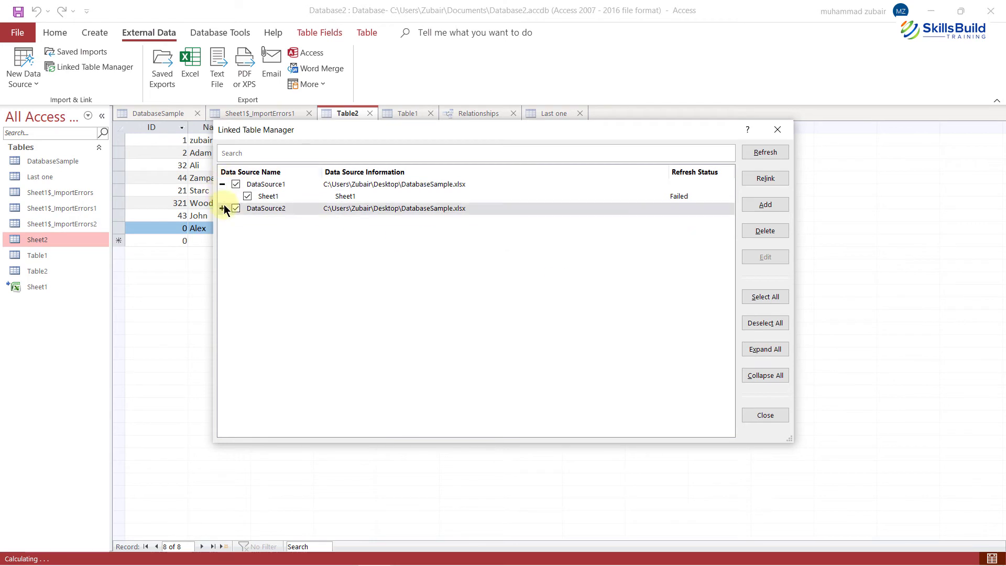
pyautogui.click(237, 185)
pyautogui.click(237, 197)
pyautogui.click(237, 208)
pyautogui.click(222, 184)
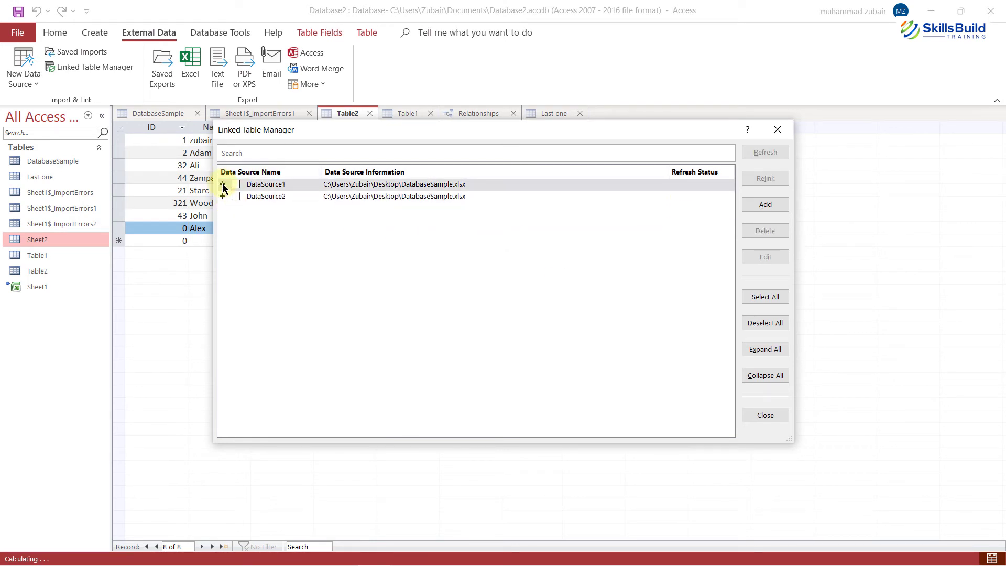
pyautogui.click(764, 349)
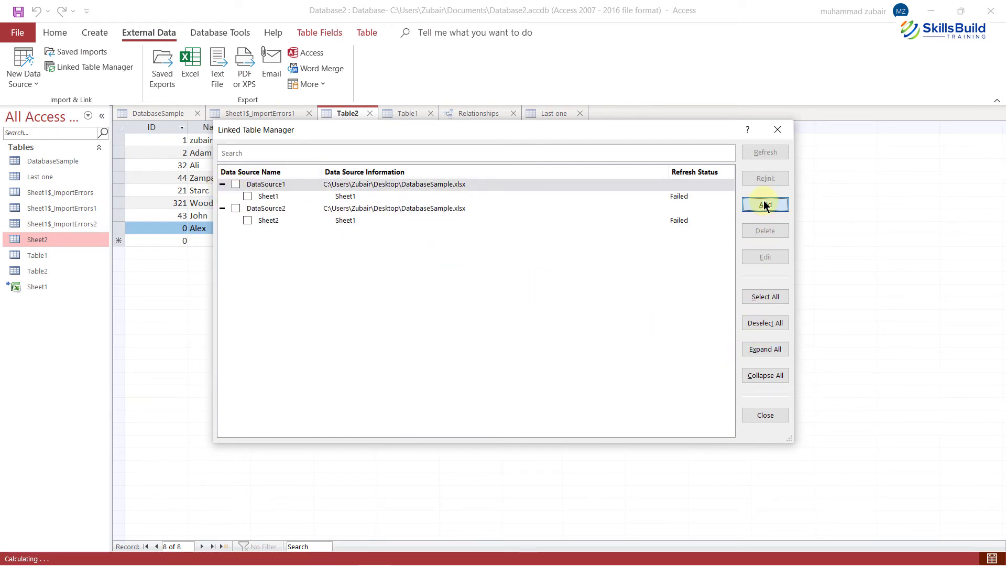
pyautogui.click(764, 204)
pyautogui.click(463, 361)
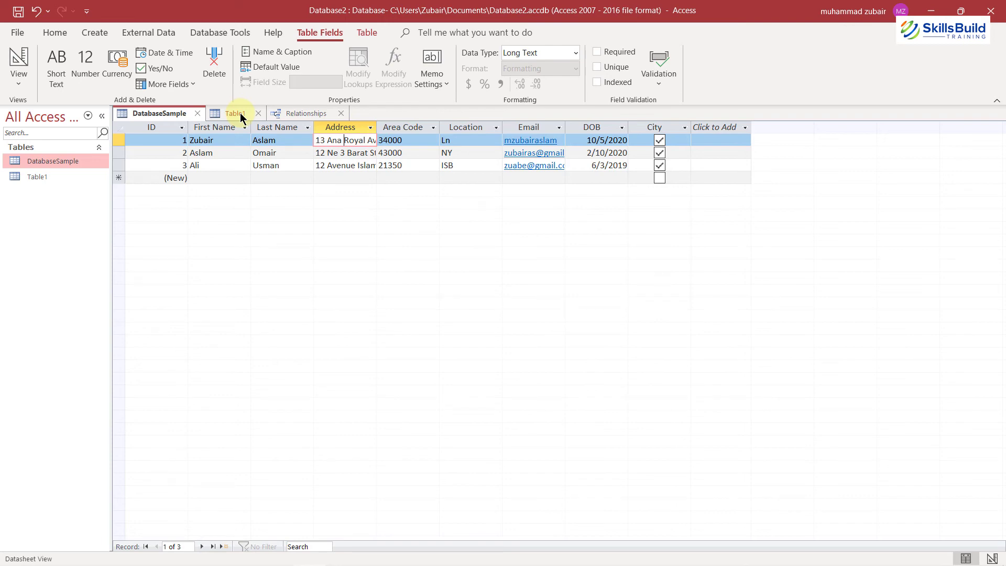
# - Add a field named Date & time below the number field in the design of Table1
pyautogui.click(240, 112)
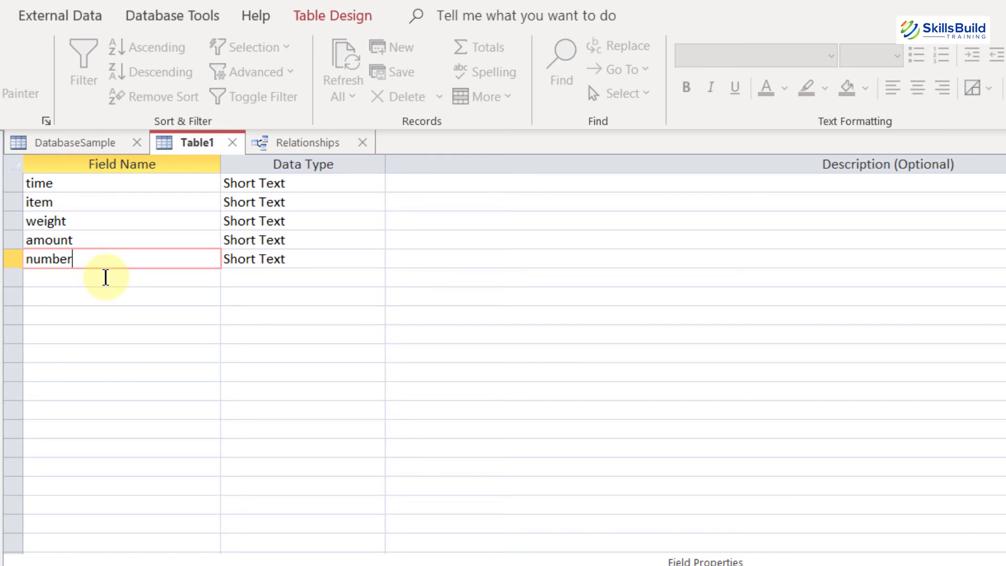
pyautogui.click(106, 277)
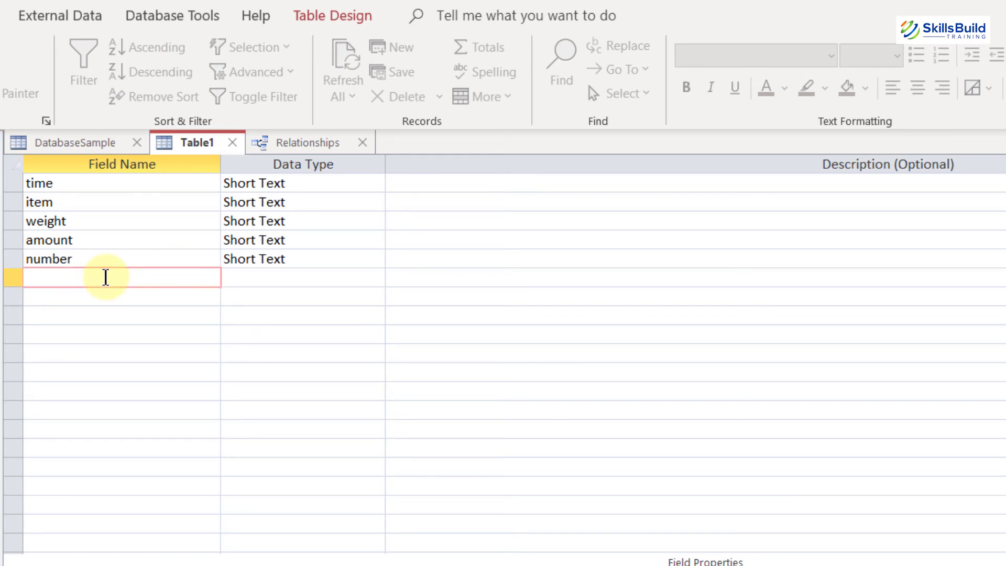
pyautogui.write('Date & time')
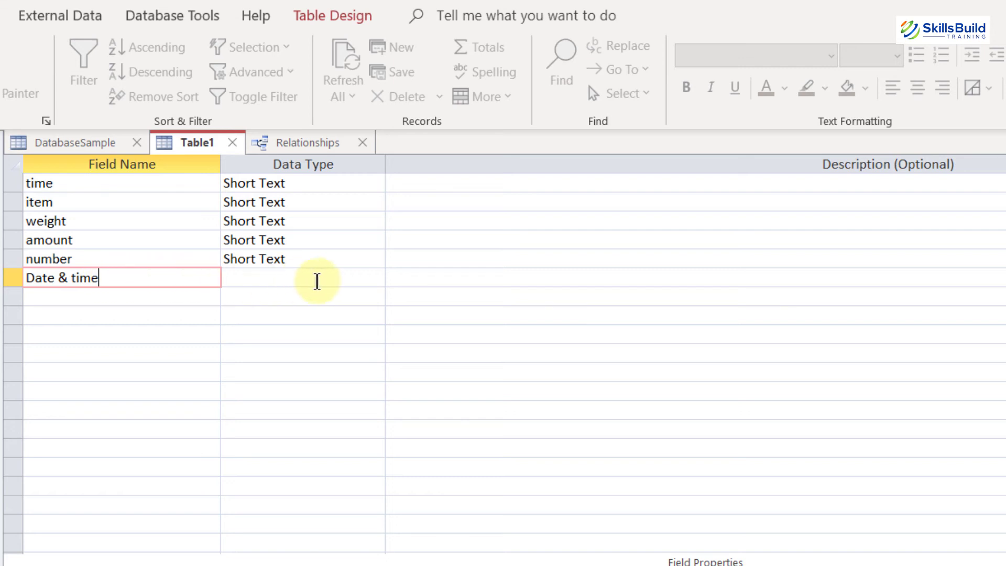
# - Set the data type of the Date & time field to Date/Time Extended
pyautogui.click(321, 281)
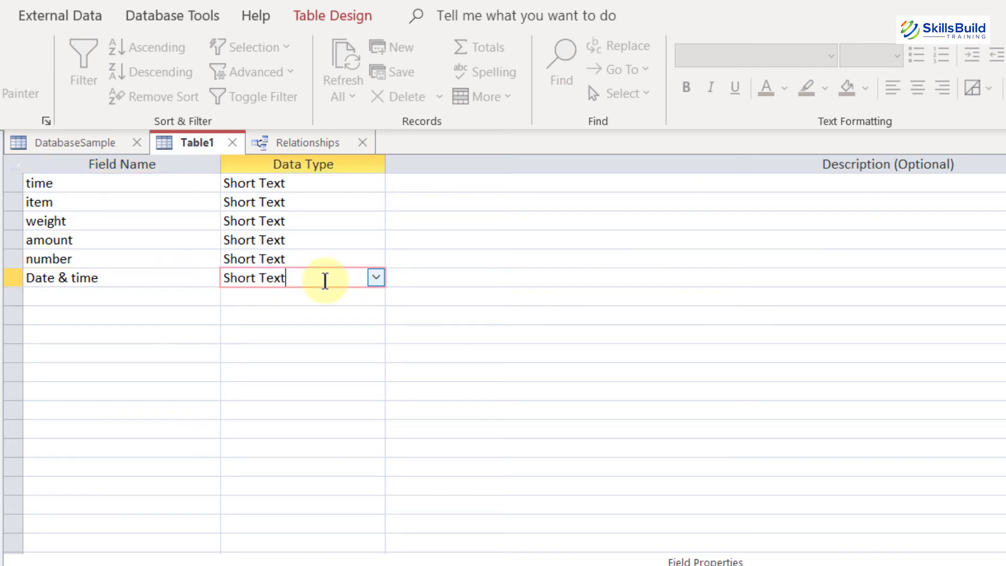
pyautogui.click(375, 277)
pyautogui.press('Down')
pyautogui.press('Down')
pyautogui.press('Down')
pyautogui.press('Down')
pyautogui.press('Down')
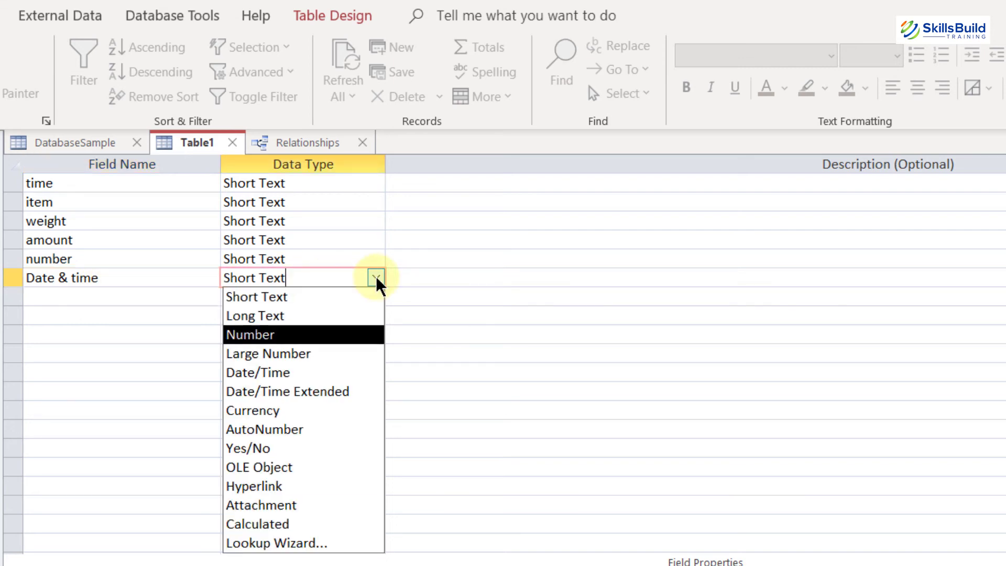
pyautogui.click(320, 392)
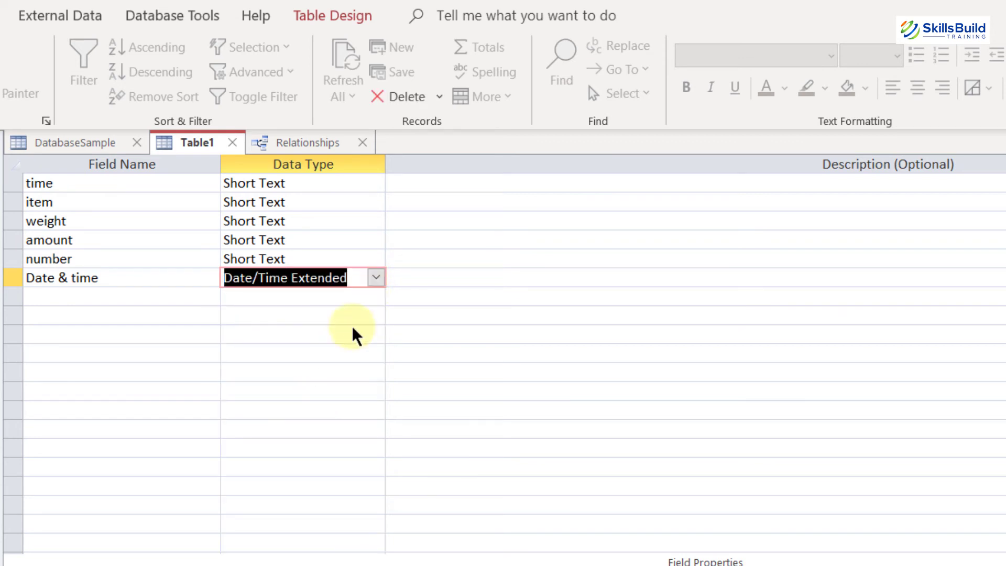
pyautogui.click(376, 276)
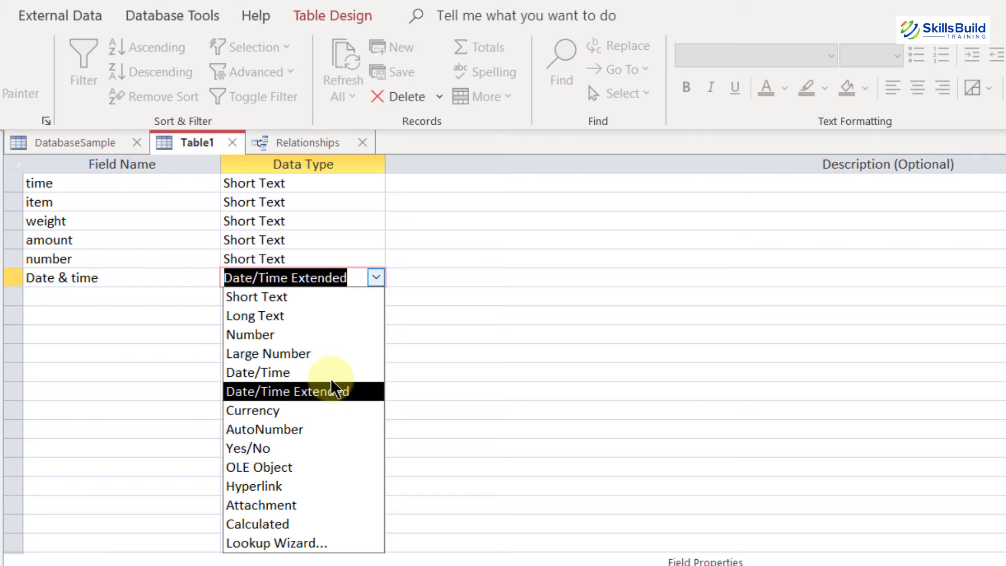
pyautogui.click(287, 391)
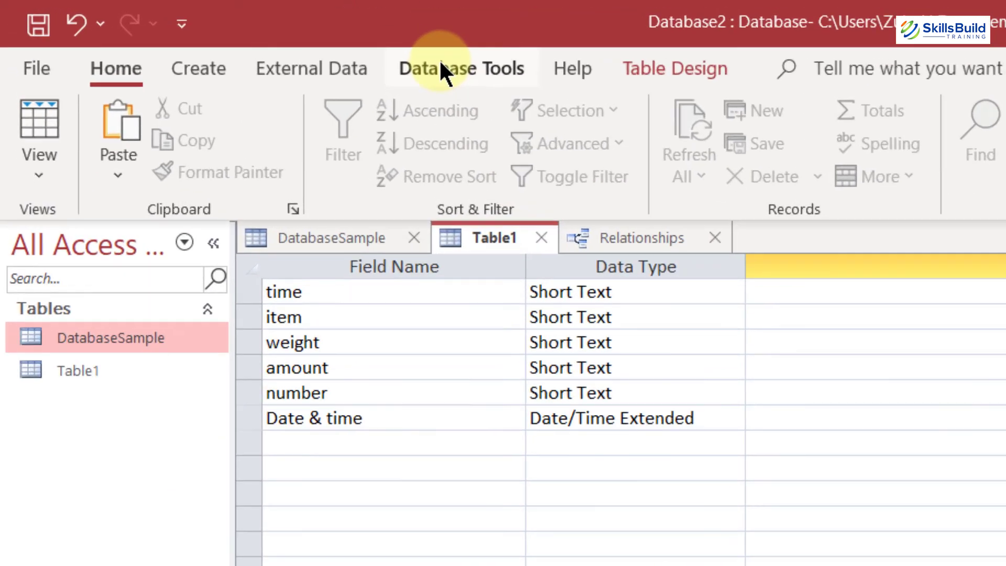
# - Create a relationship between the ID field of DatabaseSample and the item field of Table1, without enforcing referential integrity
pyautogui.click(211, 30)
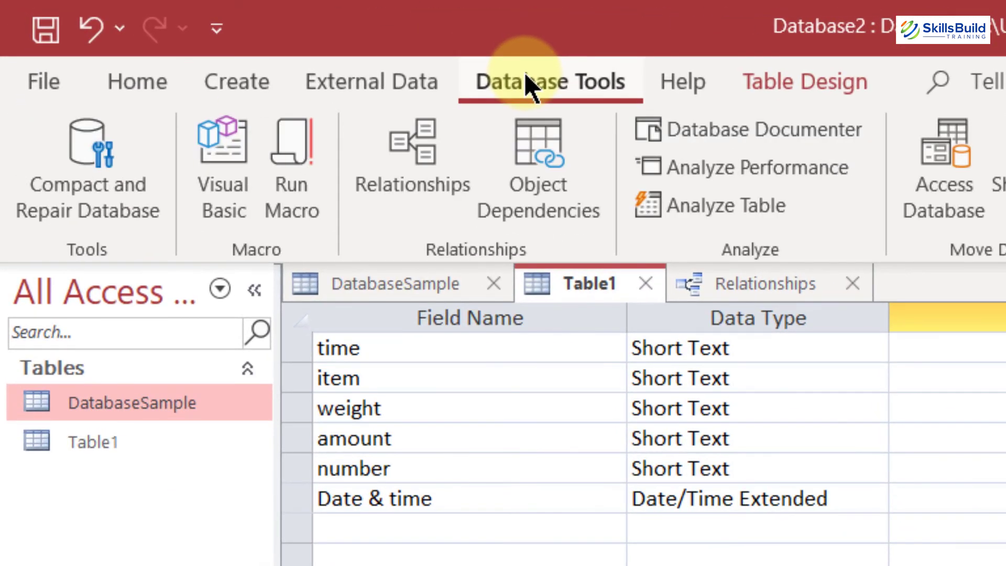
pyautogui.click(419, 168)
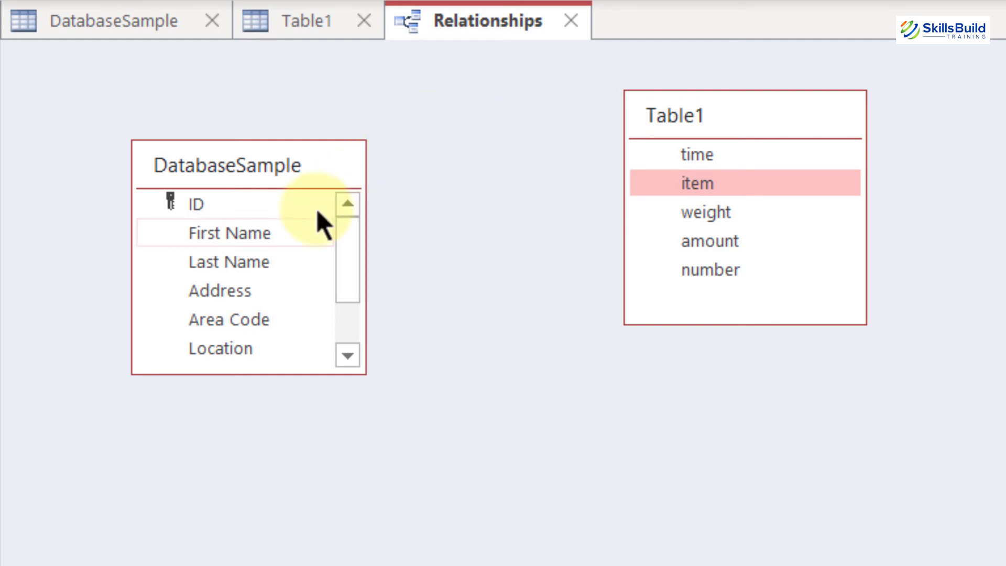
pyautogui.moveTo(348, 253); pyautogui.dragTo(355, 313)
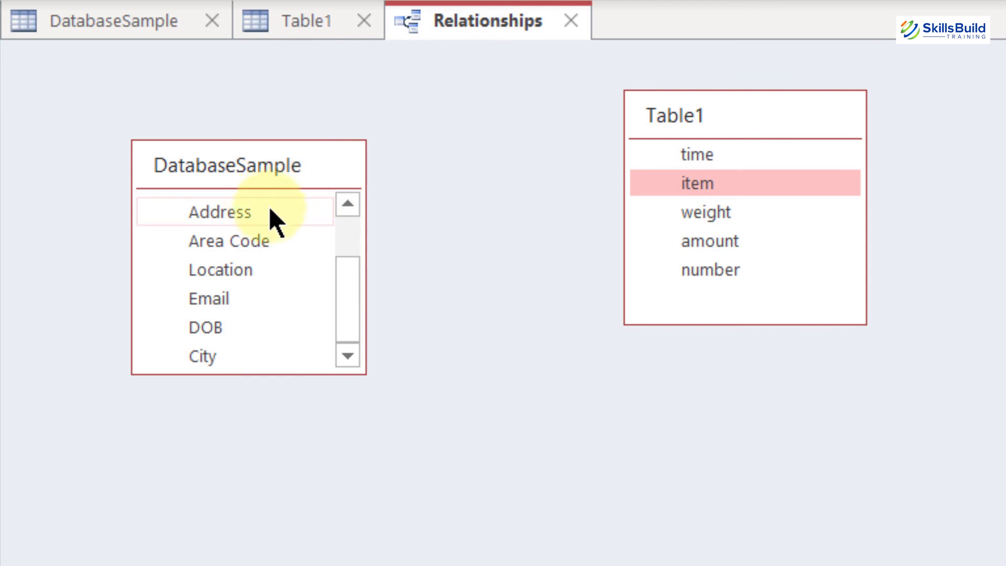
pyautogui.click(700, 155)
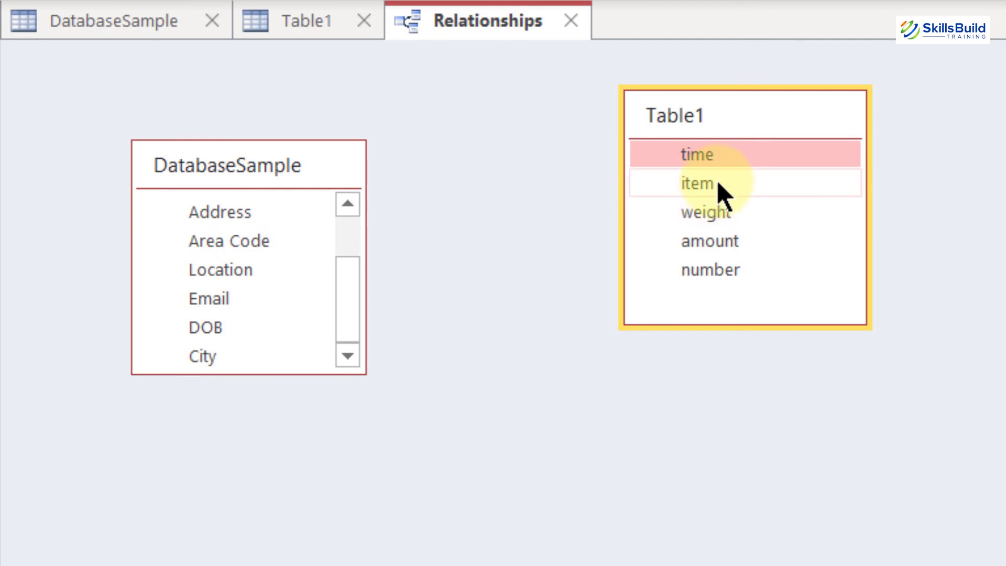
pyautogui.moveTo(719, 184); pyautogui.dragTo(321, 196)
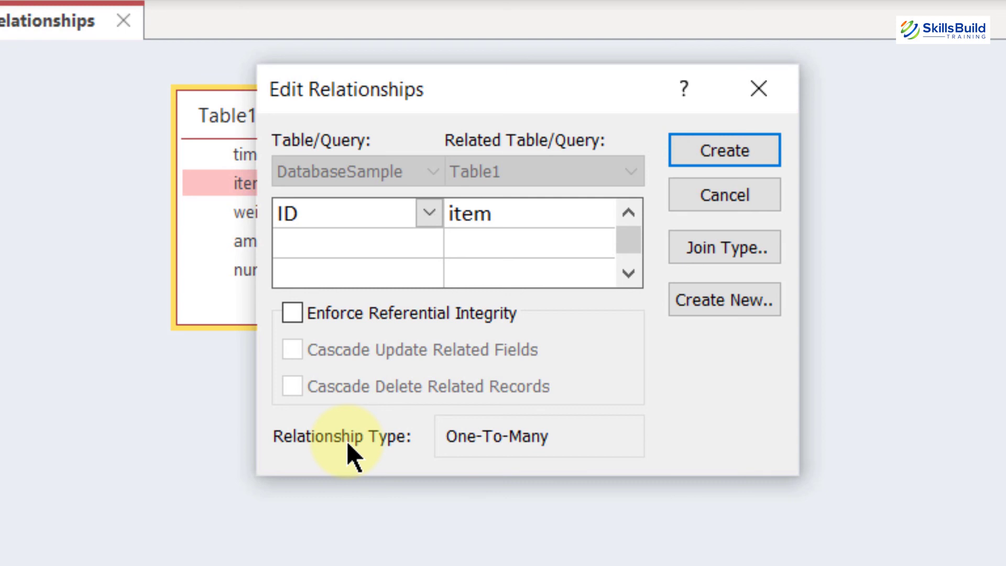
pyautogui.click(722, 155)
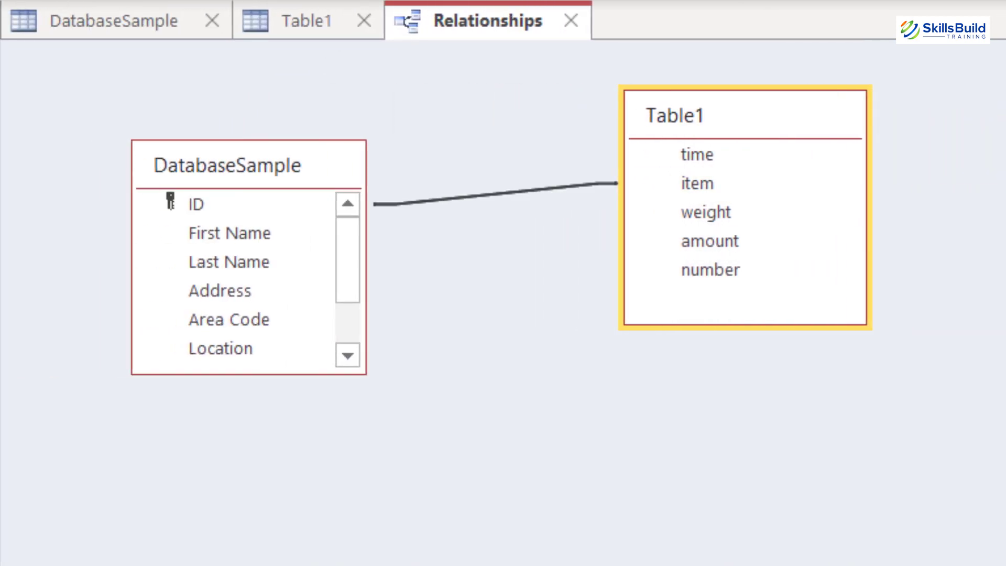